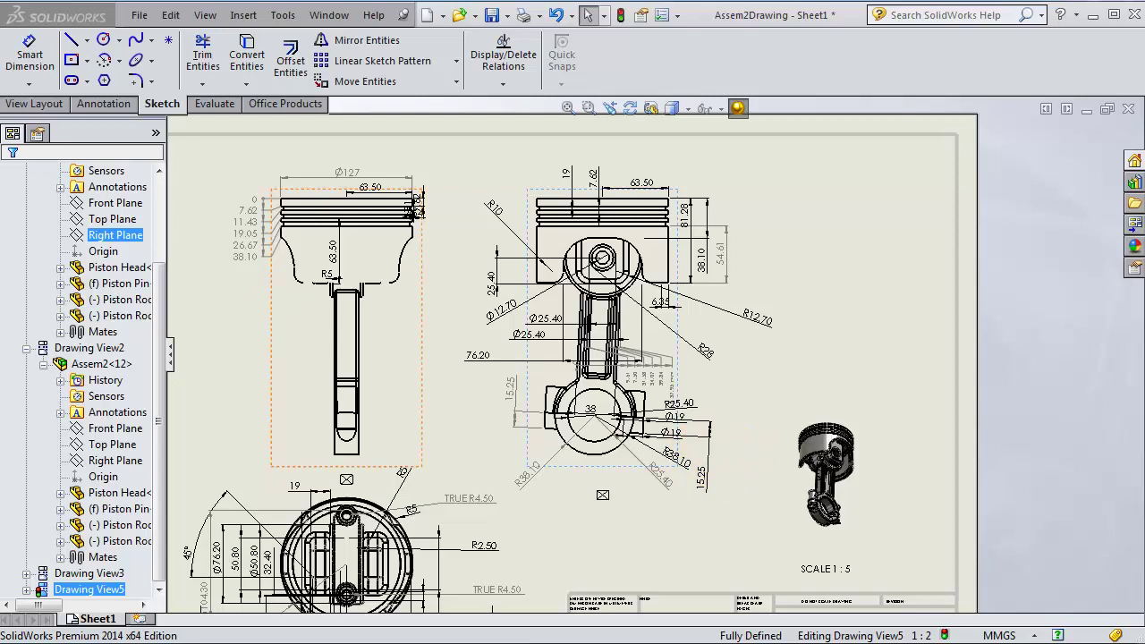
Switch to the Annotation tools and zoom in on the piston side view
left_click(103, 104)
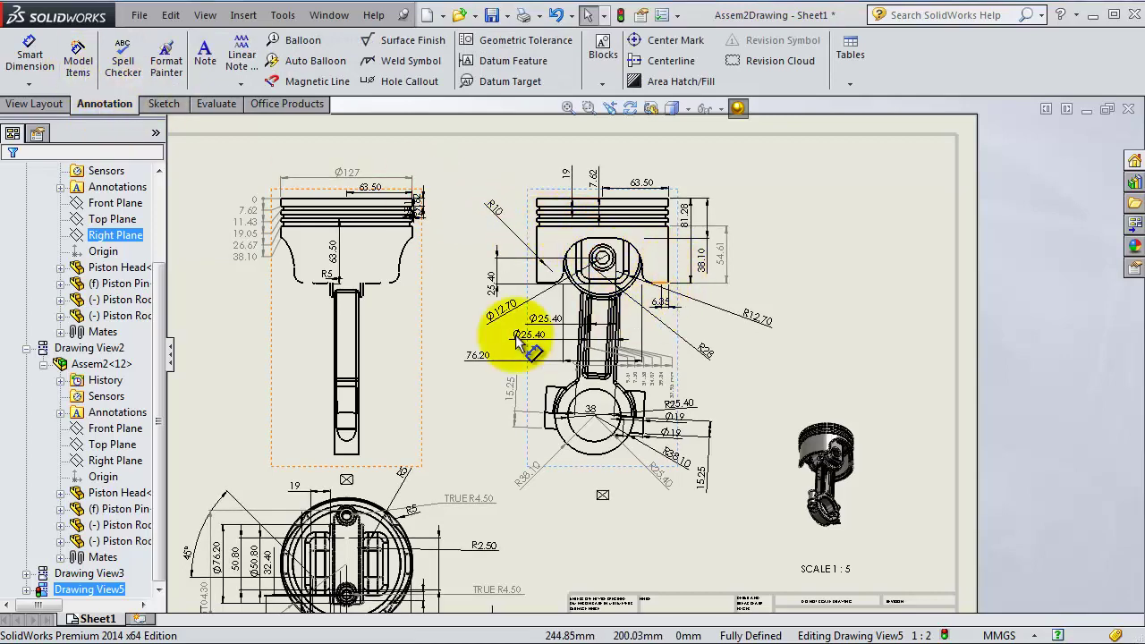
scroll(684, 390, "down", 2)
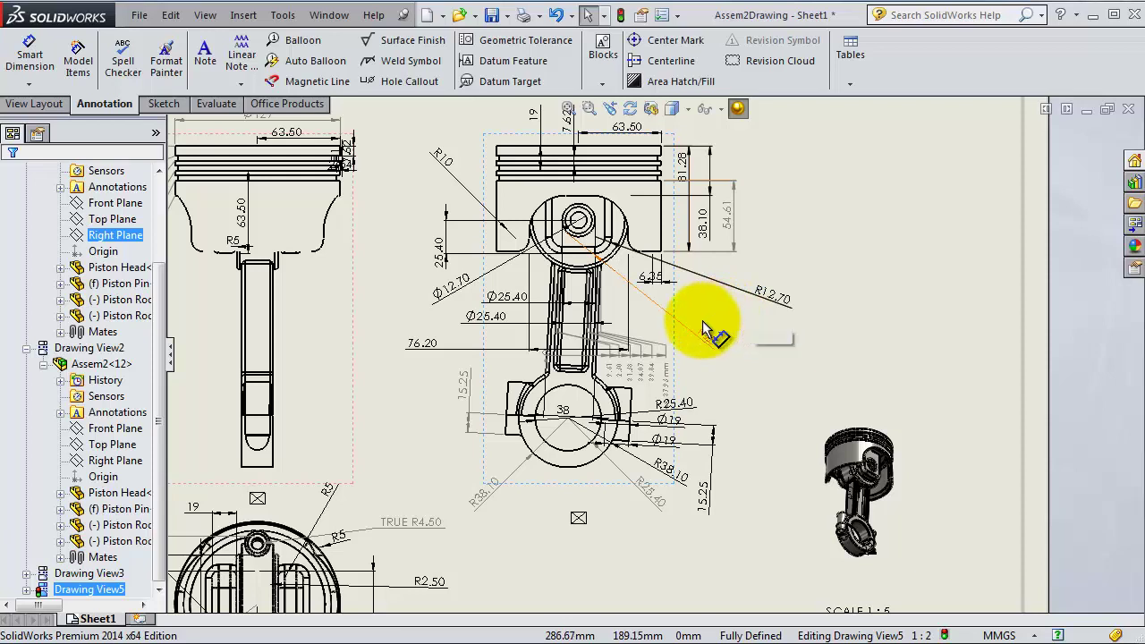
Drag the 6.35 dimension right and down, clear of the connecting rod, and confirm it
left_click(651, 277)
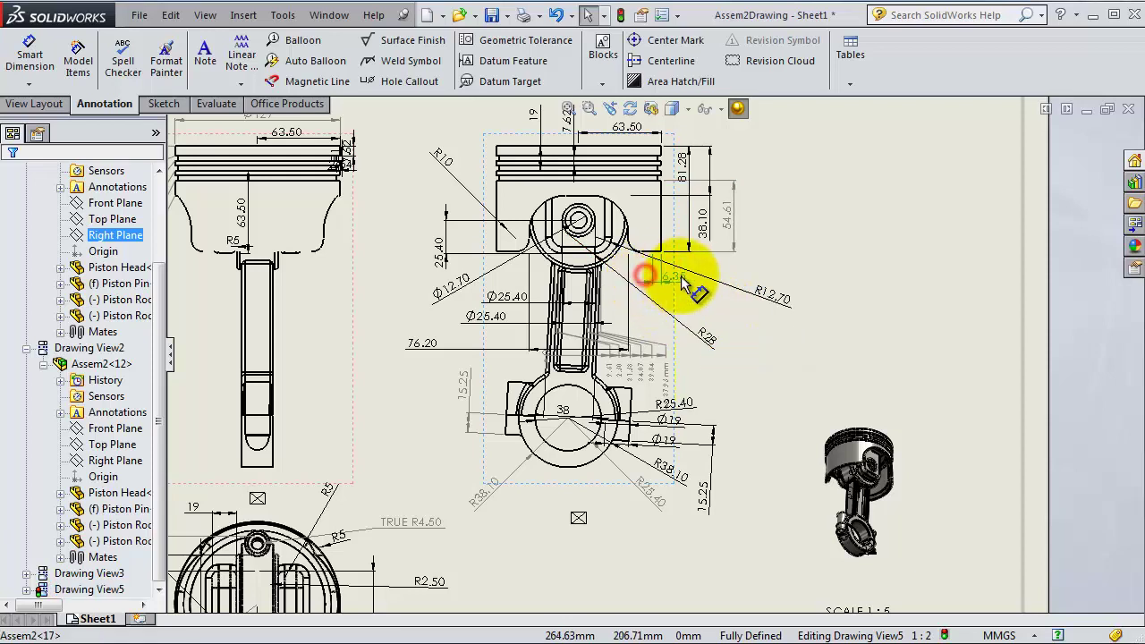
mouse_move(681, 277)
left_mouse_down()
mouse_move(695, 276)
mouse_move(698, 291)
left_mouse_up()
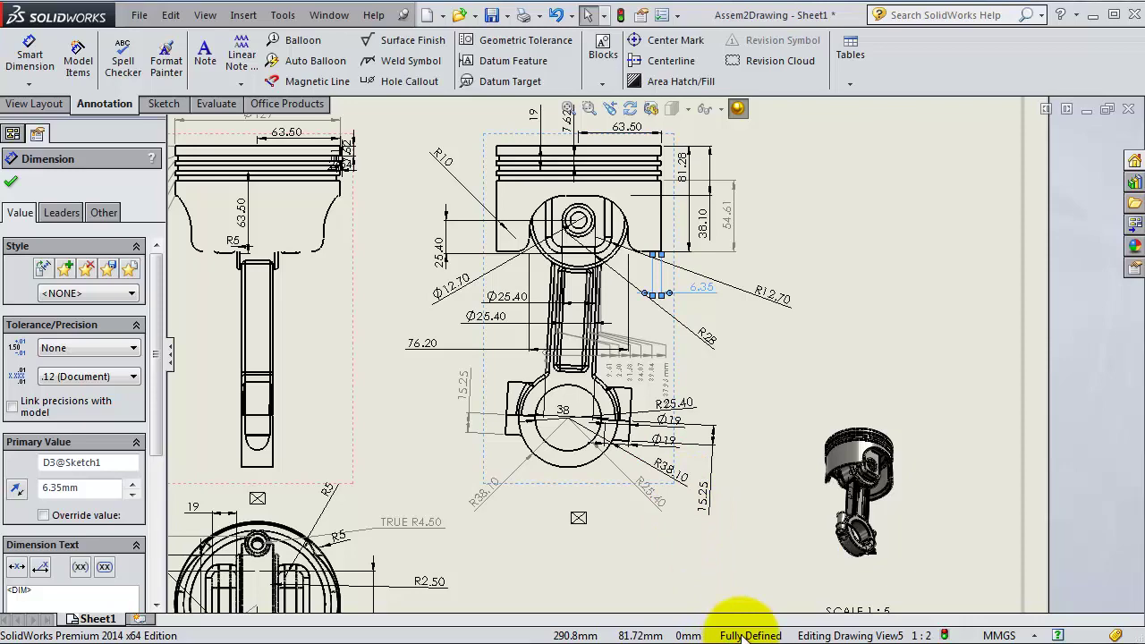
key("f")
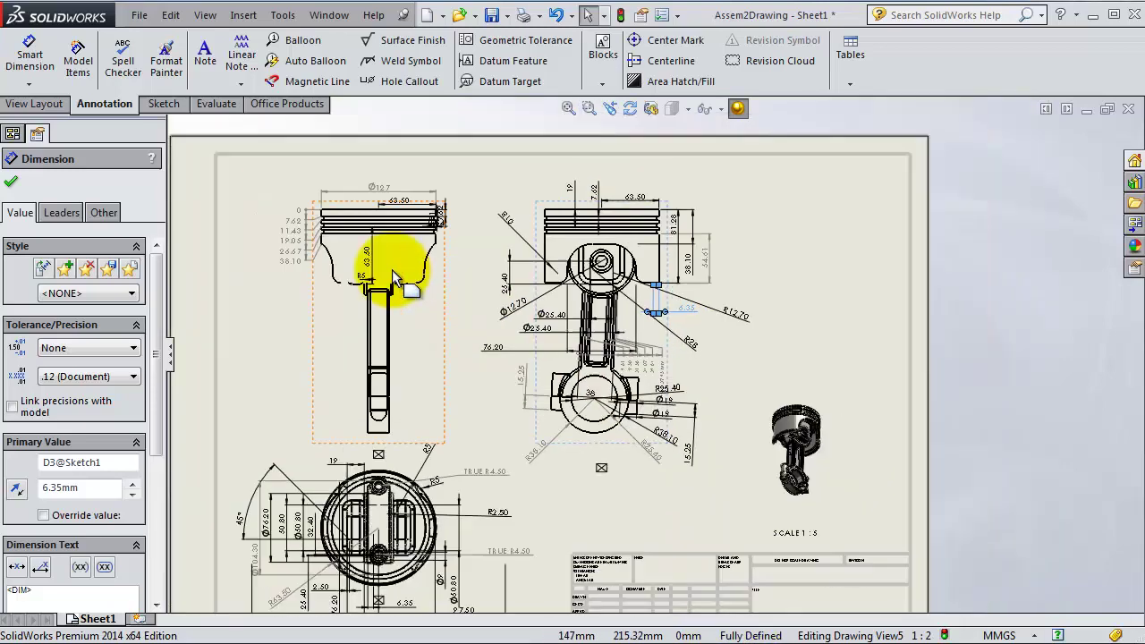
scroll(394, 278, "up", 1)
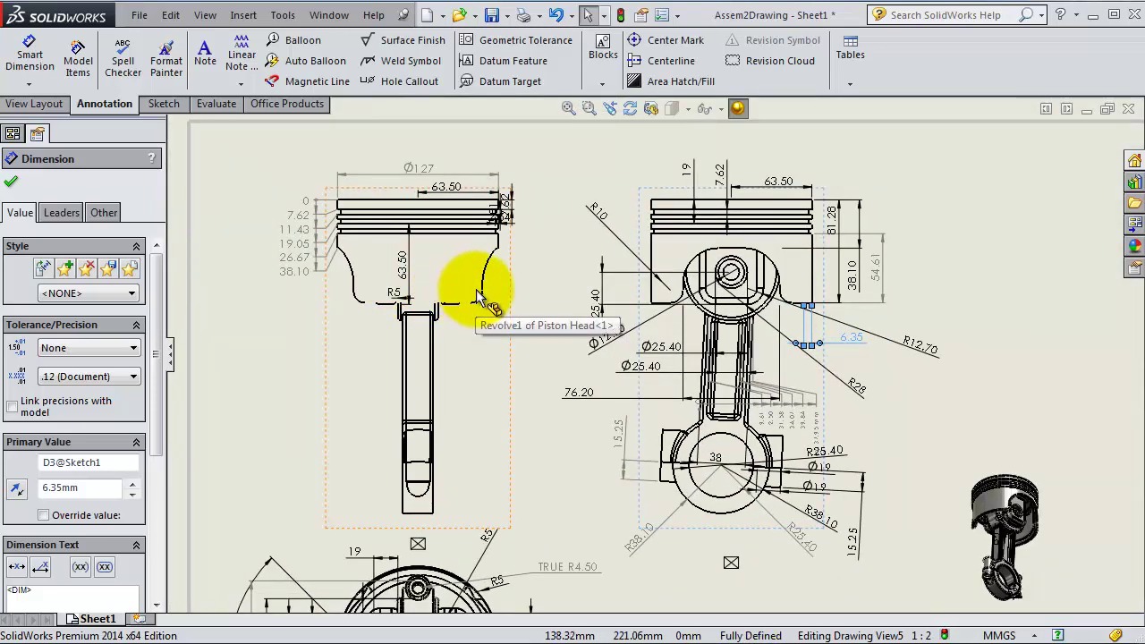
scroll(474, 300, "up", 1)
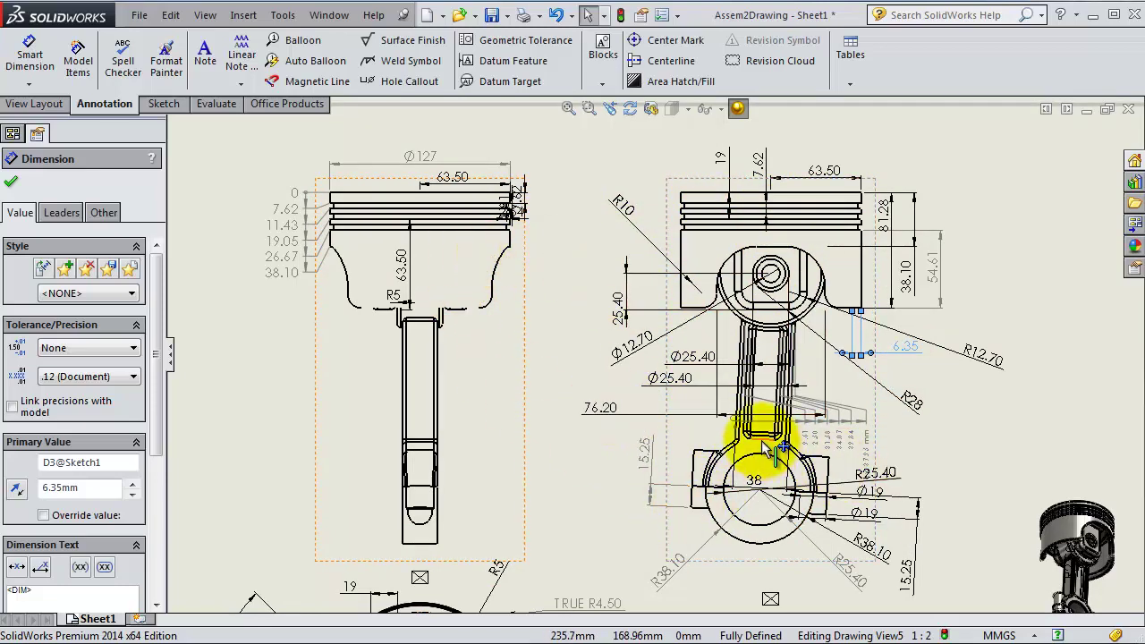
left_click(10, 182)
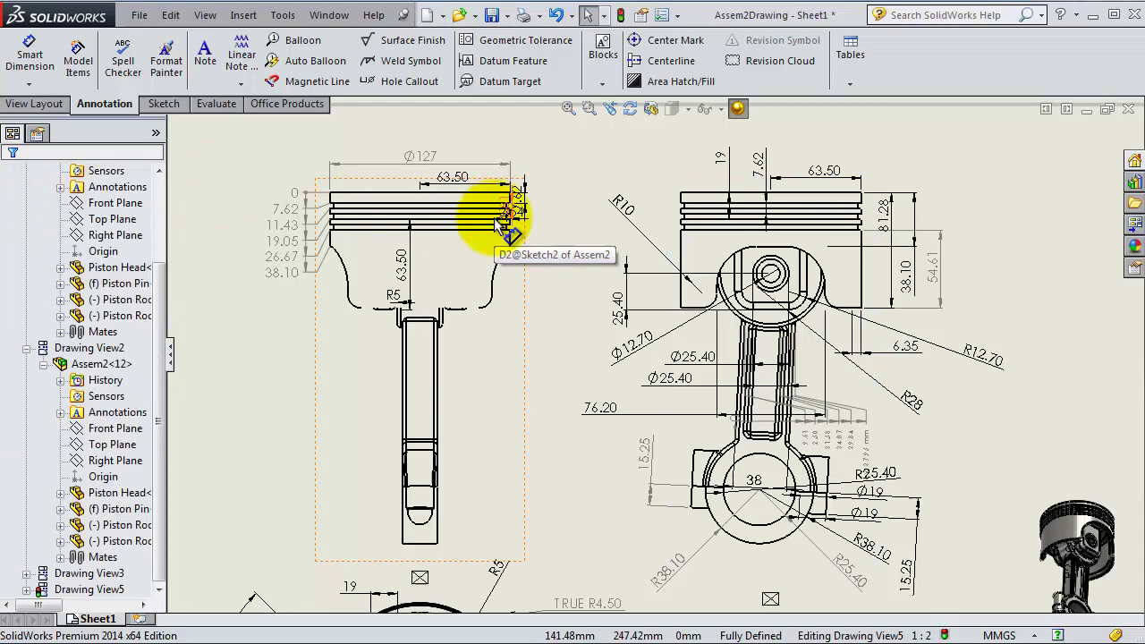
Zoom the sheet so the title block at the lower right fills the view
scroll(908, 339, "up", 3)
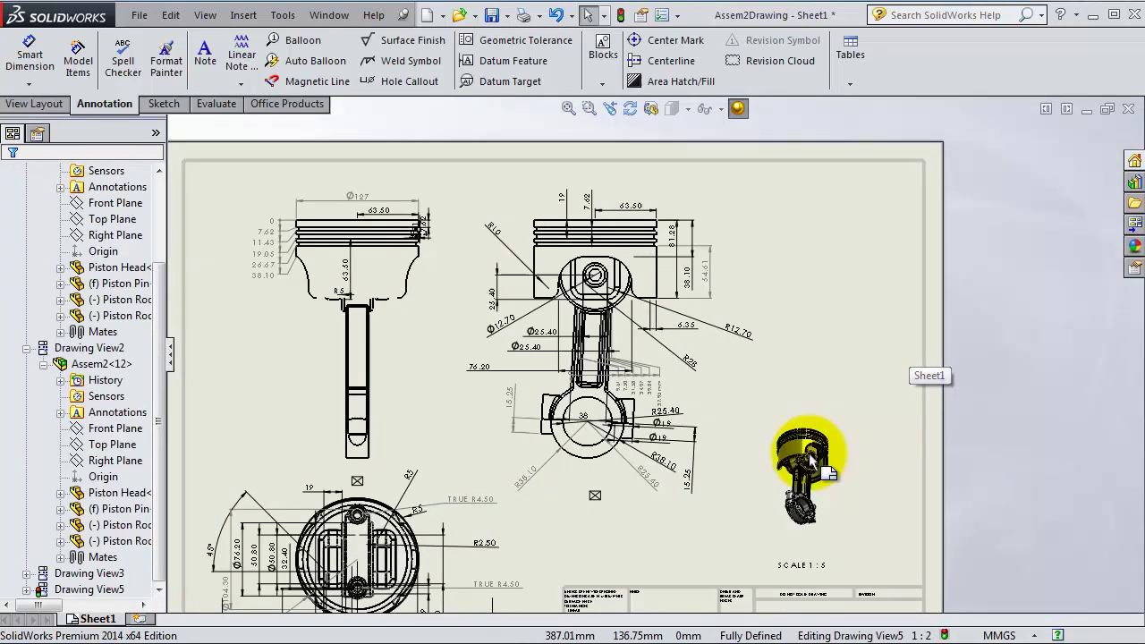
scroll(728, 472, "up", 1)
scroll(605, 544, "down", 5)
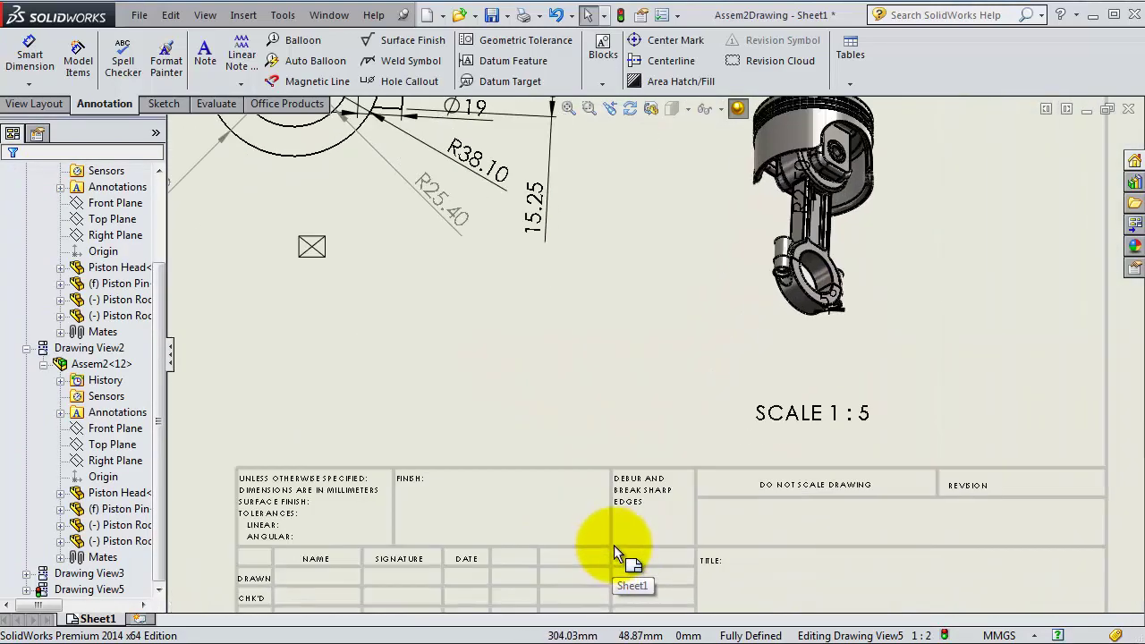
scroll(573, 519, "down", 1)
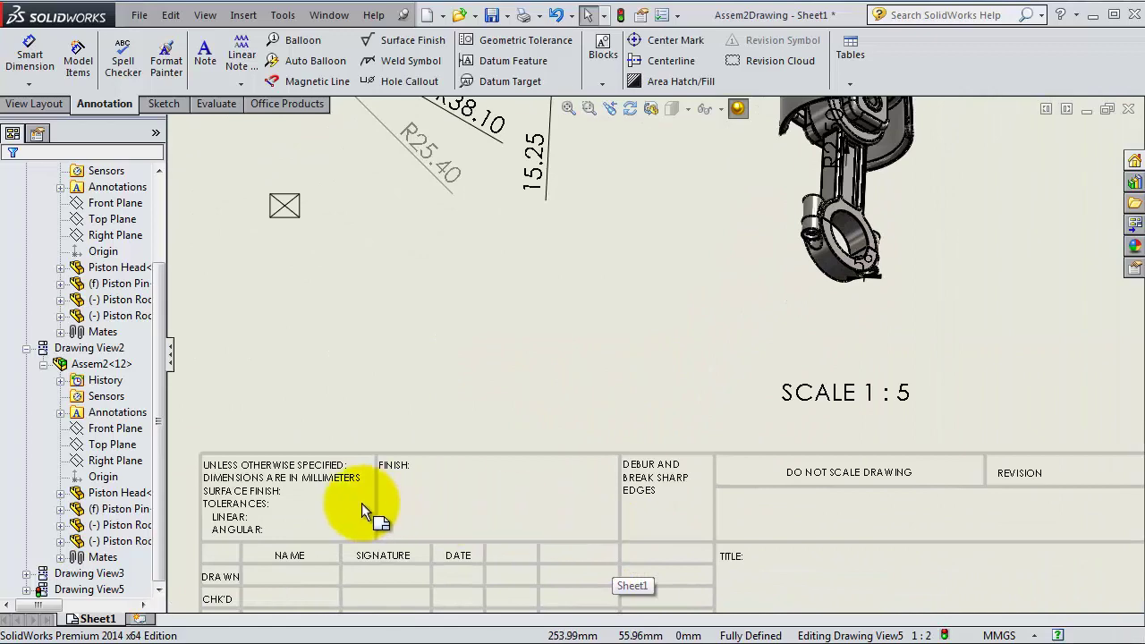
scroll(483, 536, "down", 1)
scroll(569, 532, "up", 2)
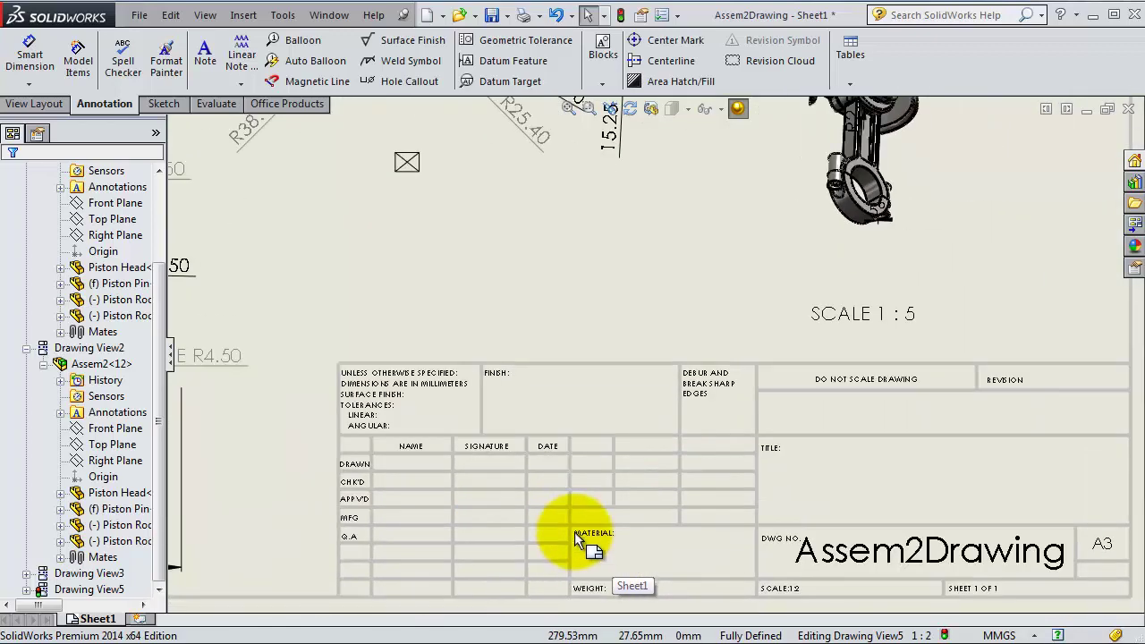
scroll(790, 492, "down", 1)
scroll(790, 486, "up", 1)
scroll(804, 417, "down", 2)
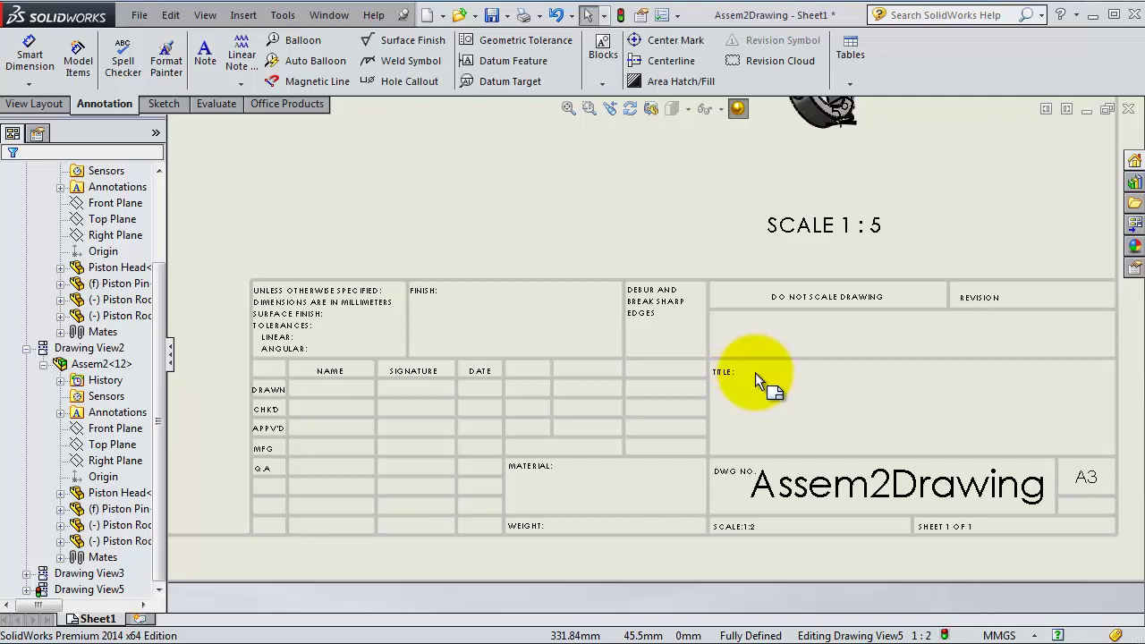
Try selecting and activating the sheet at the title block, then leave with Esc
left_click(754, 374)
double_click(750, 396)
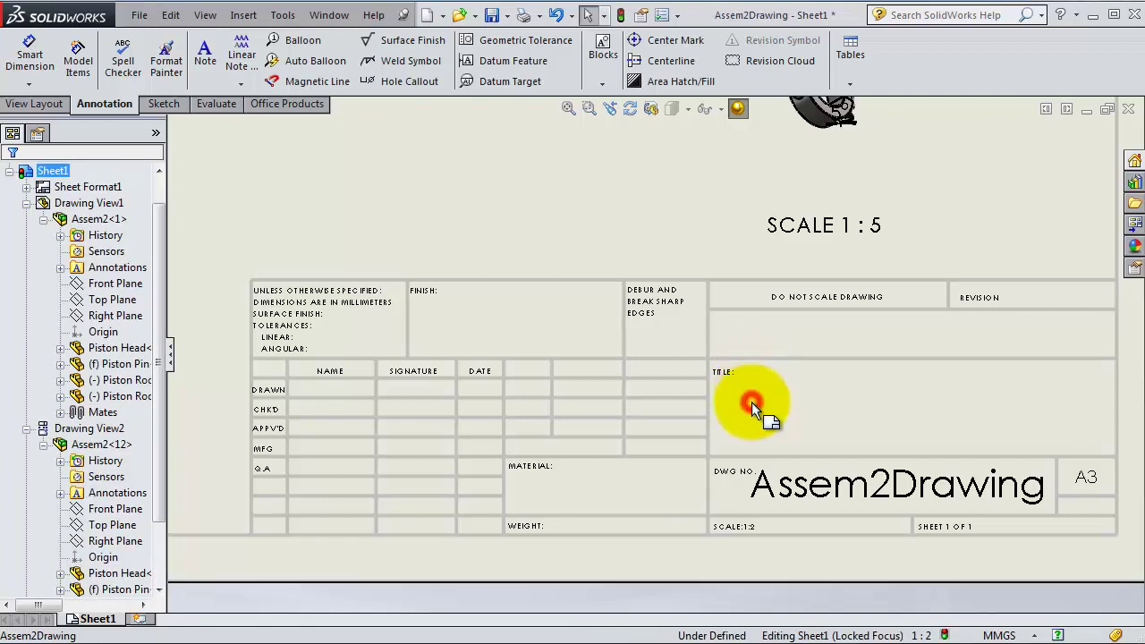
right_click(755, 402)
left_click(753, 402)
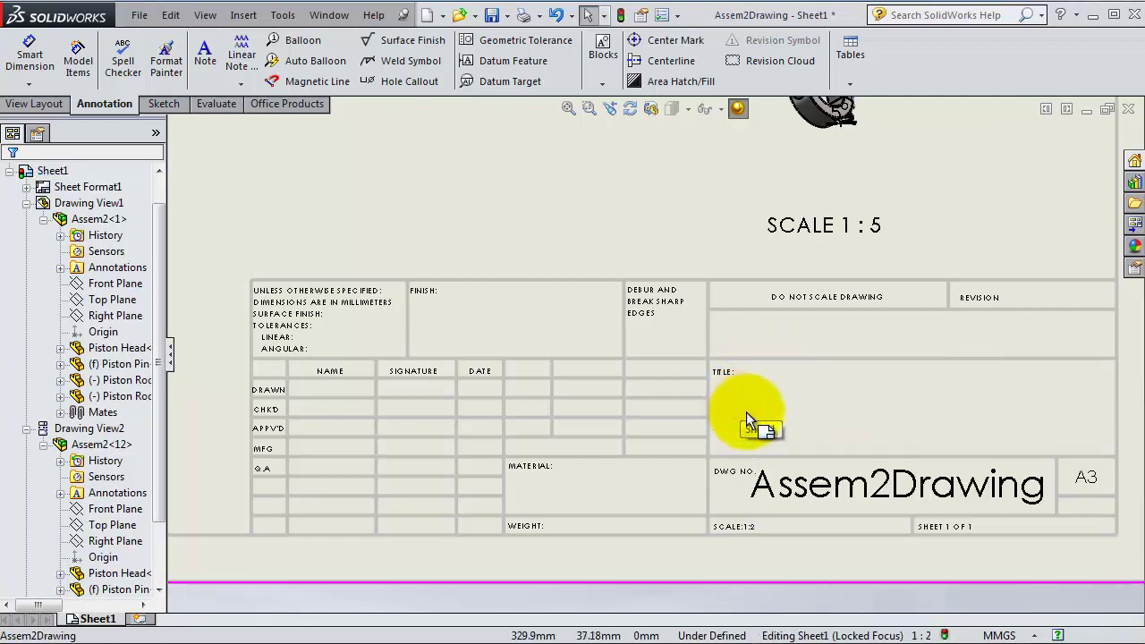
left_click(758, 400)
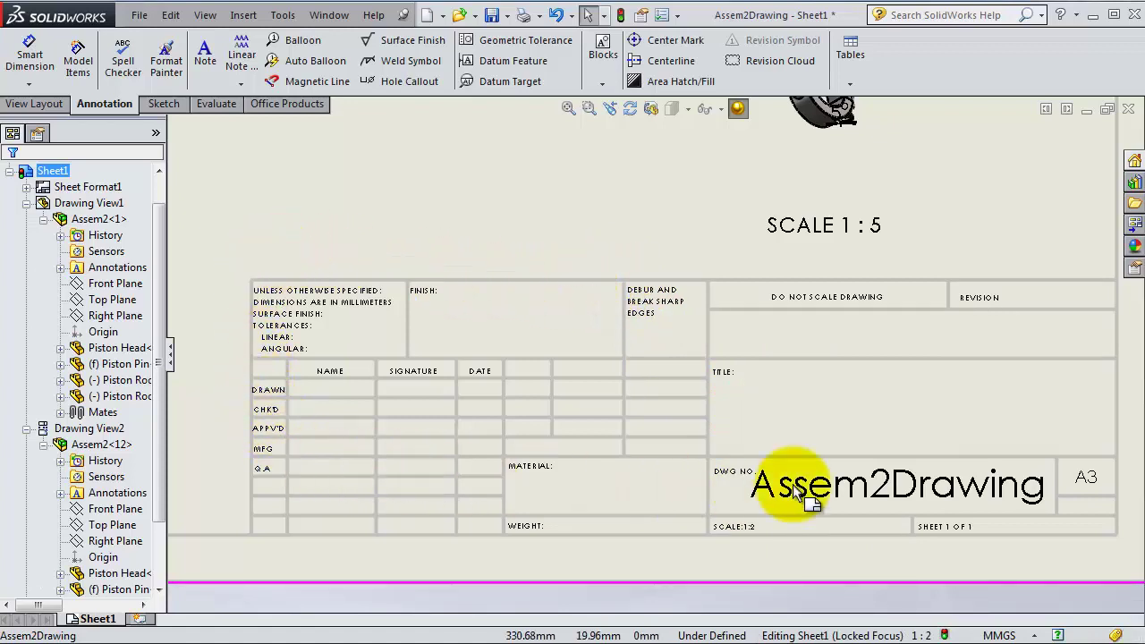
key("Escape")
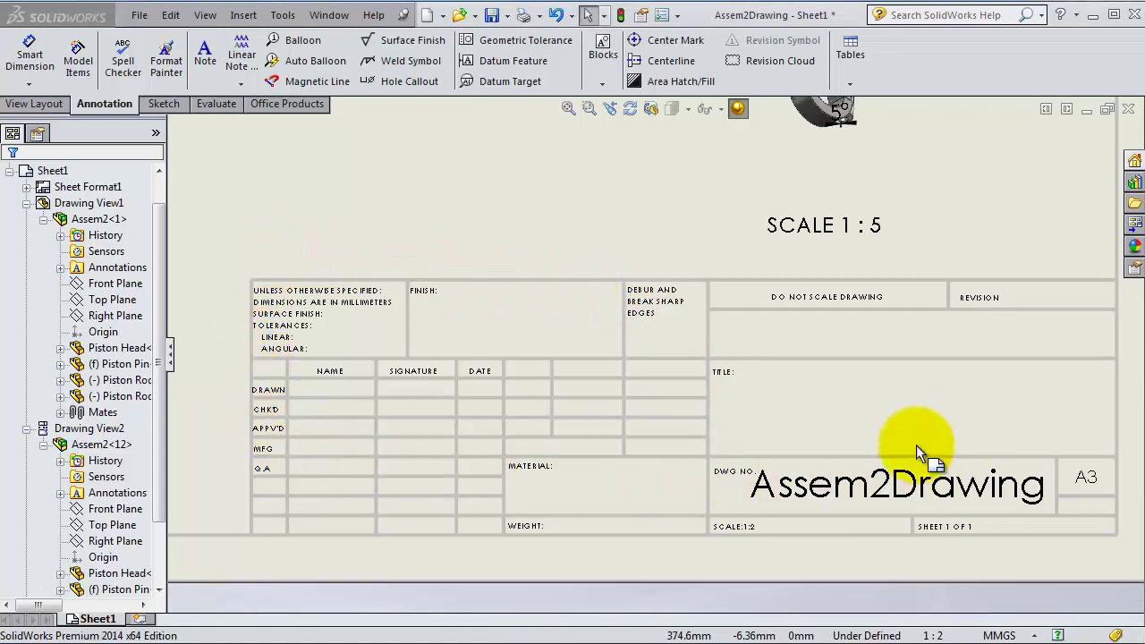
Choose Edit Sheet Format from the sheet's right-click menu
right_click(899, 409)
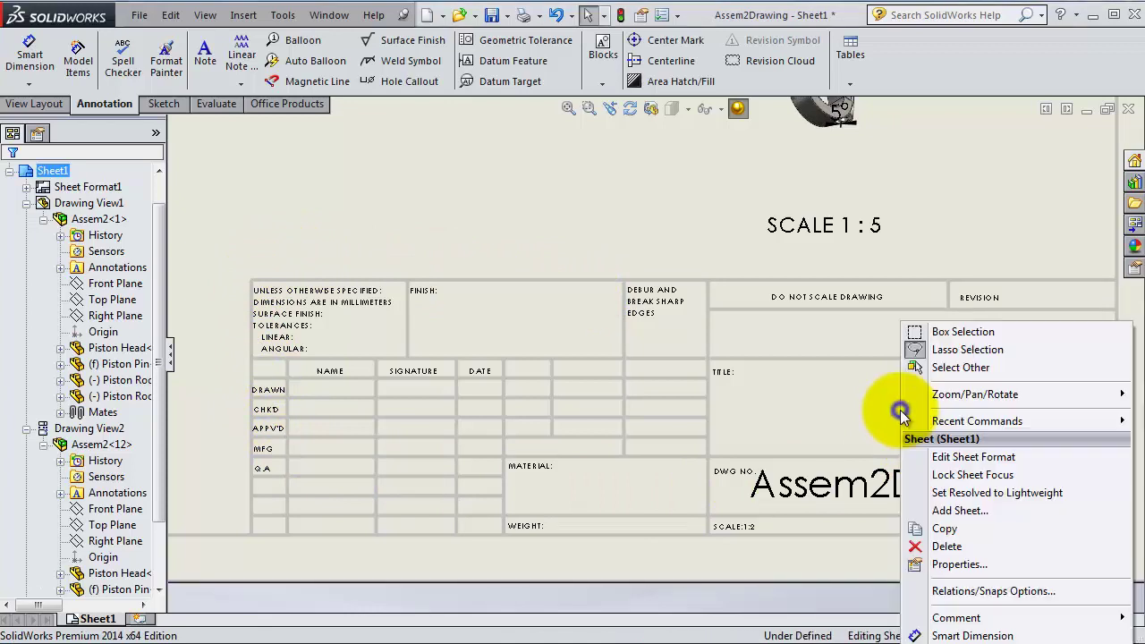
left_click(932, 462)
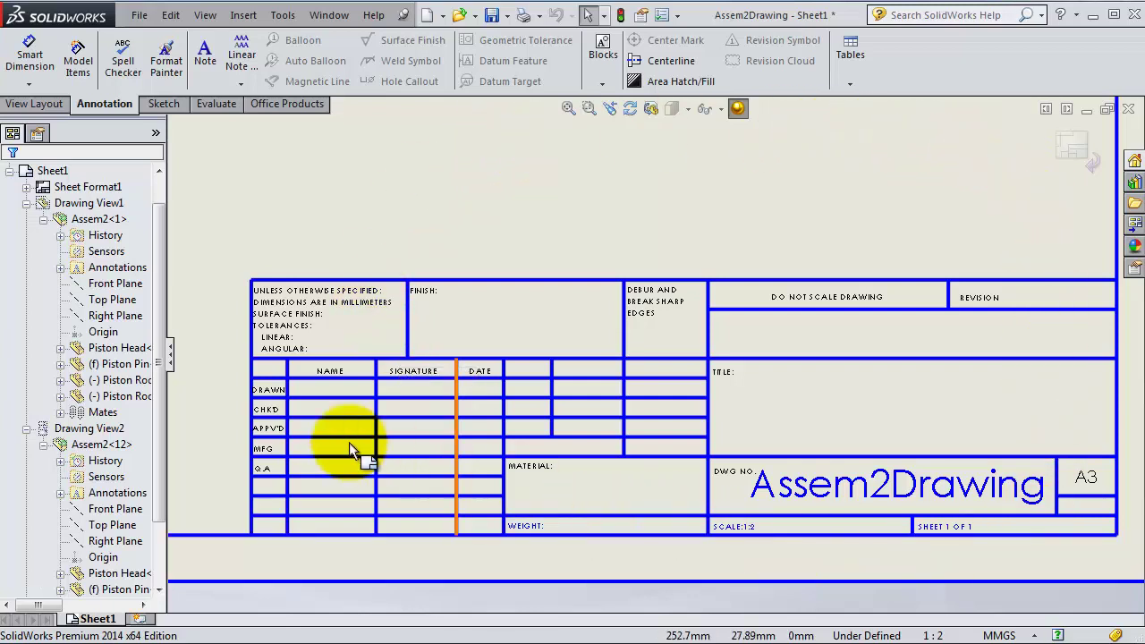
Retype the DWG NO. note as 'Piston Drawing', fixing a typo and dropping the extra line
double_click(861, 489)
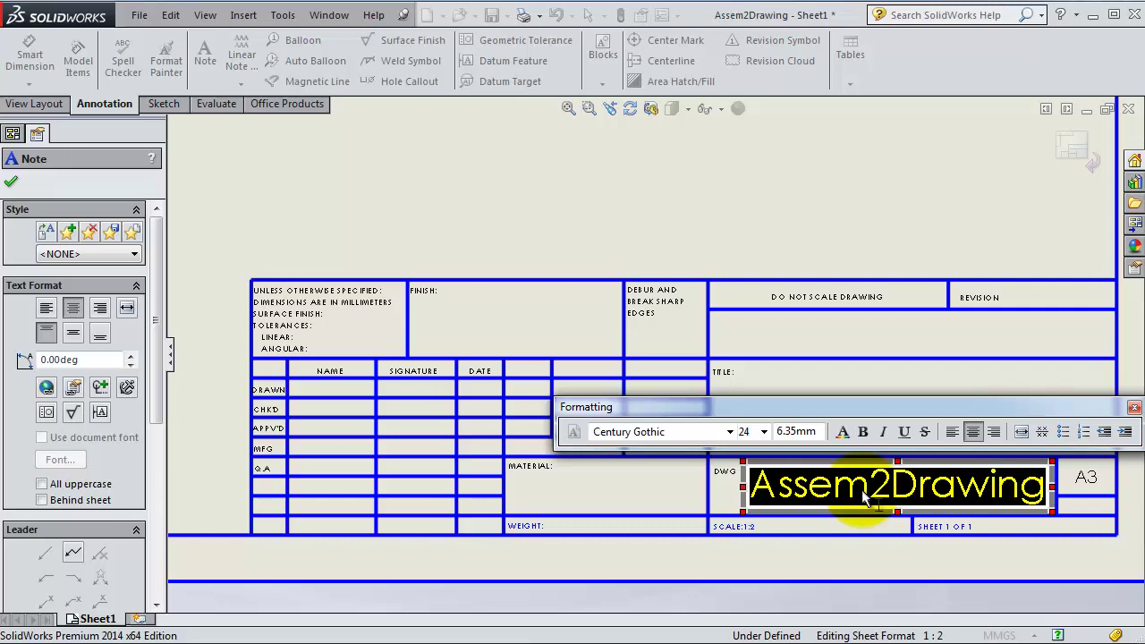
type("Pos")
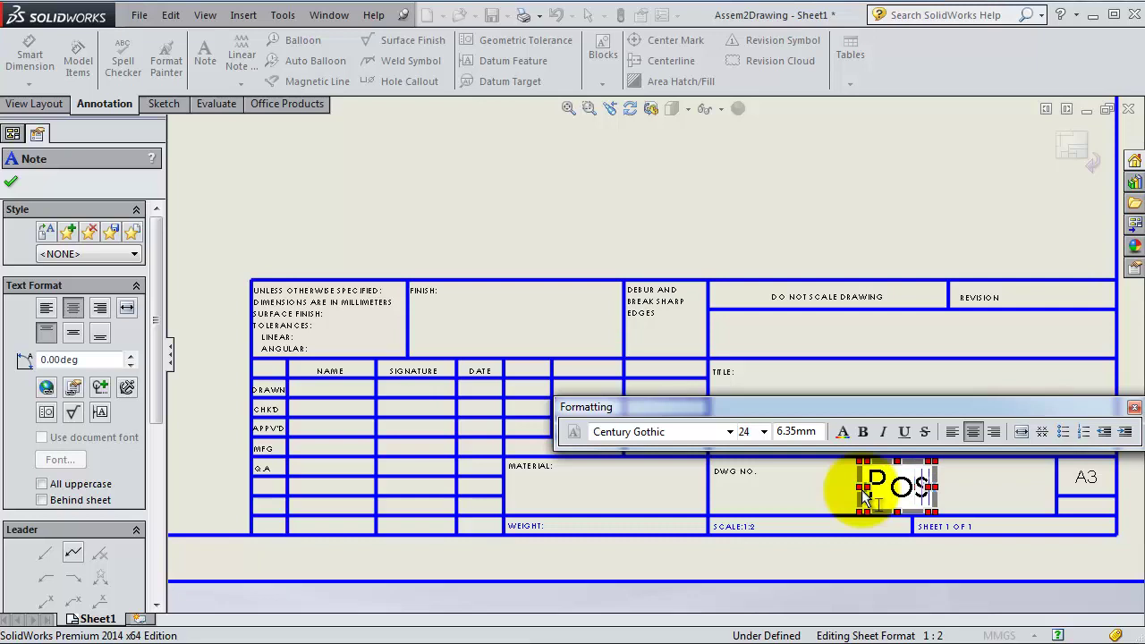
key("BackSpace")
key("BackSpace")
type("ist")
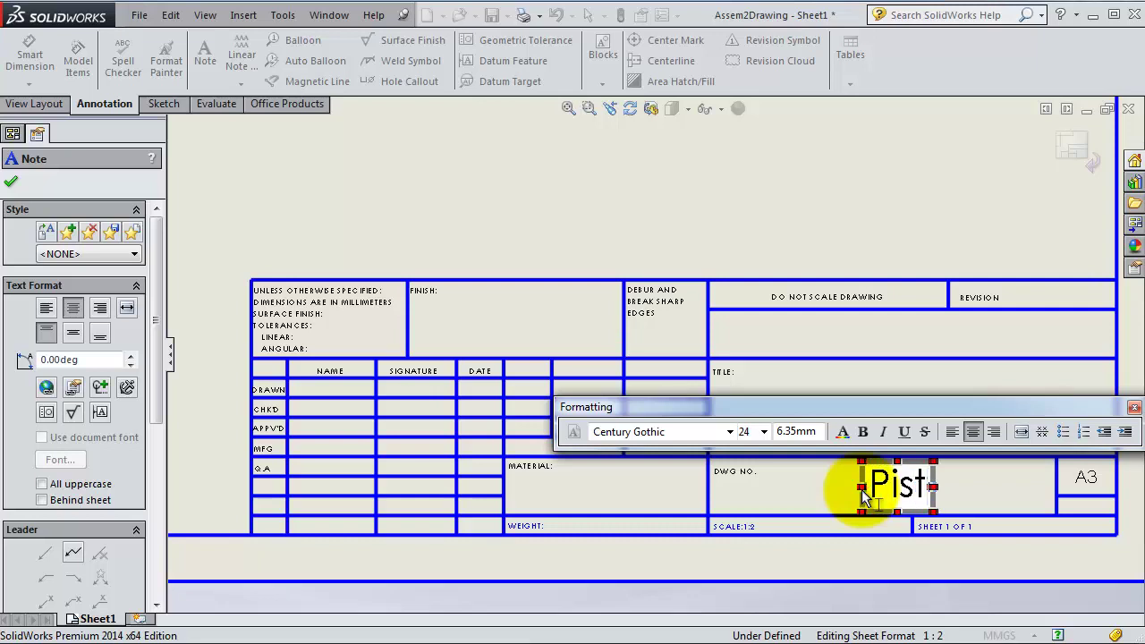
type("on Drawing")
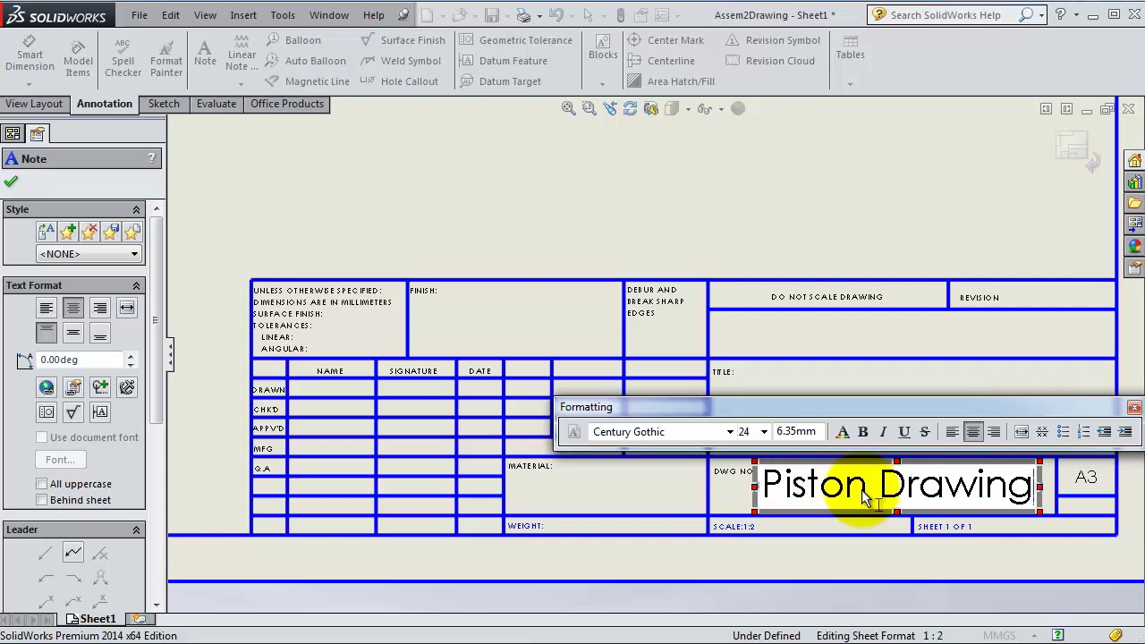
key("Return")
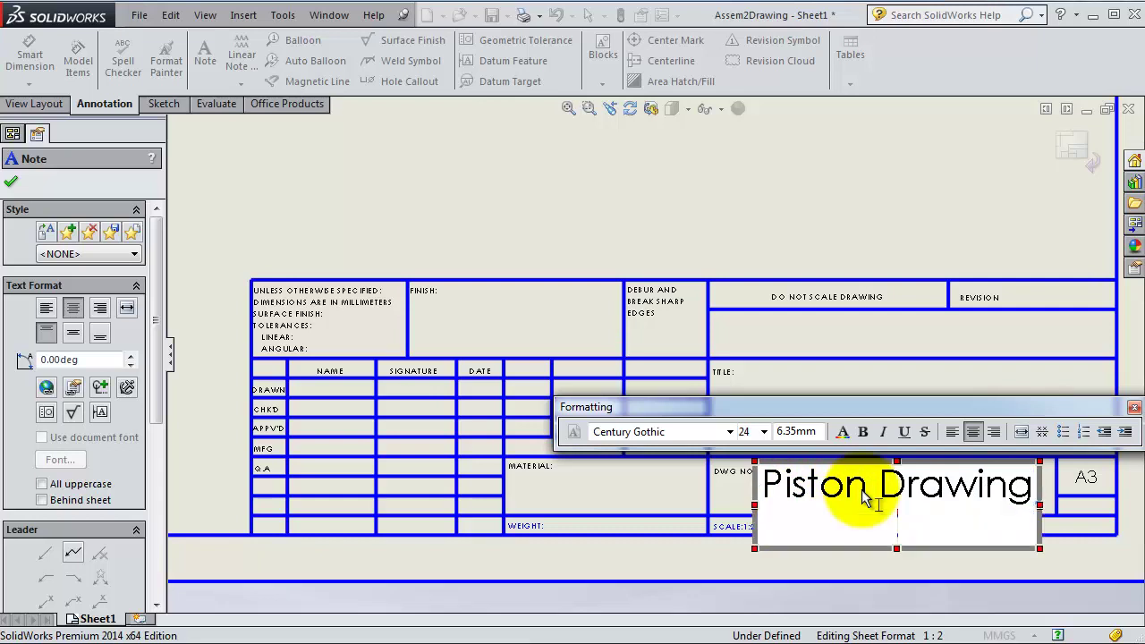
key("BackSpace")
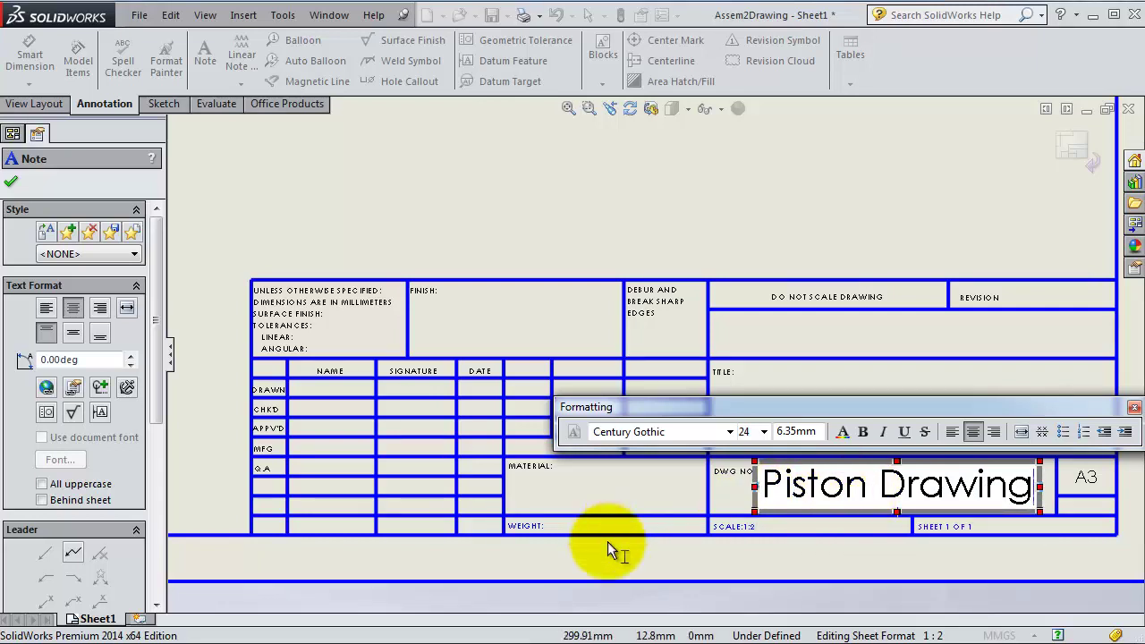
Close the Piston Drawing note unchanged and start editing the 6-point MATERIAL label
left_click(767, 484)
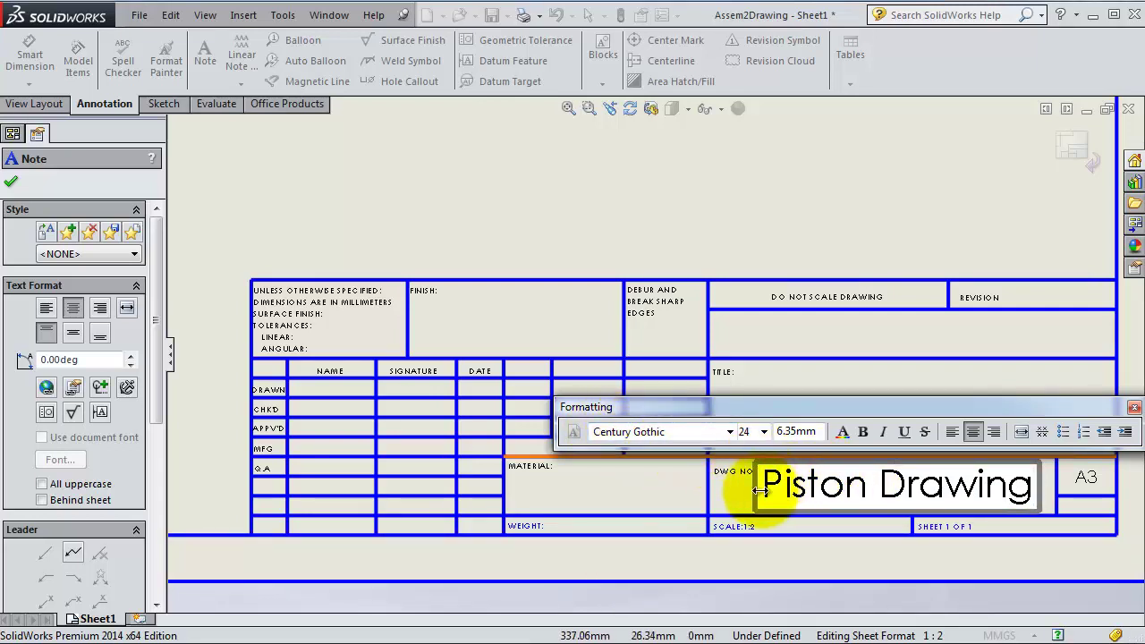
left_click(764, 432)
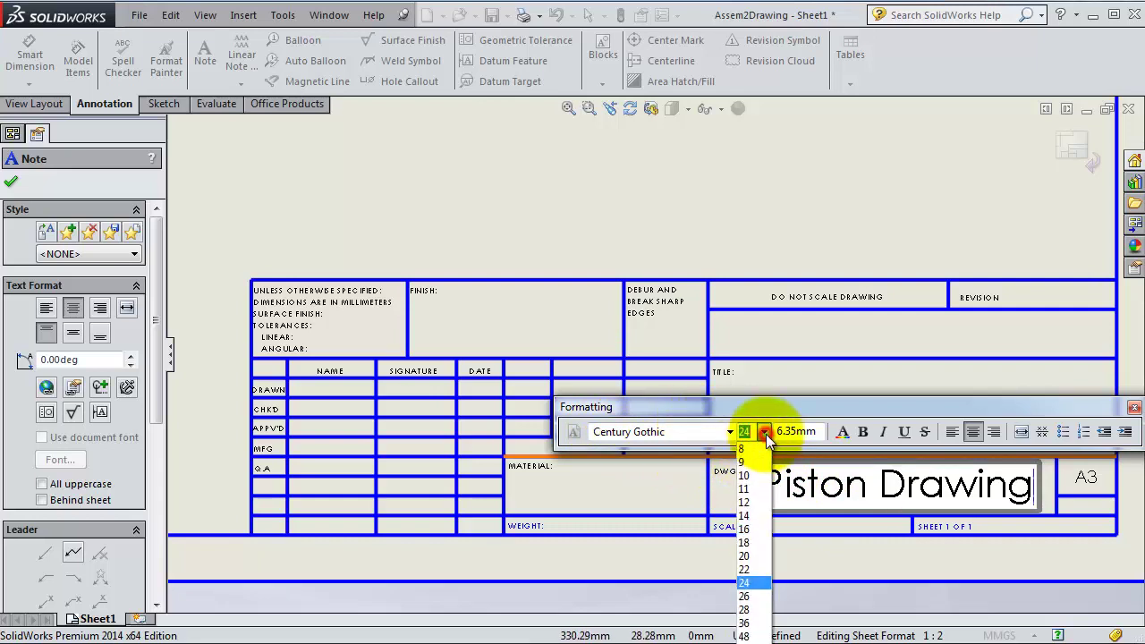
left_click(765, 432)
left_click(685, 480)
left_click(650, 490)
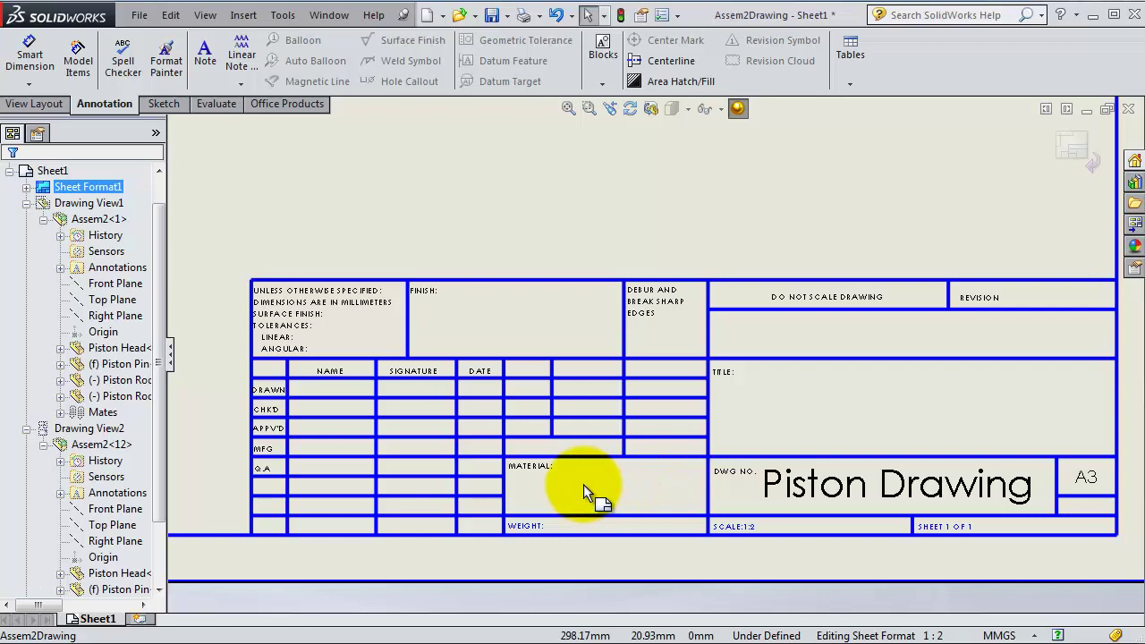
double_click(530, 469)
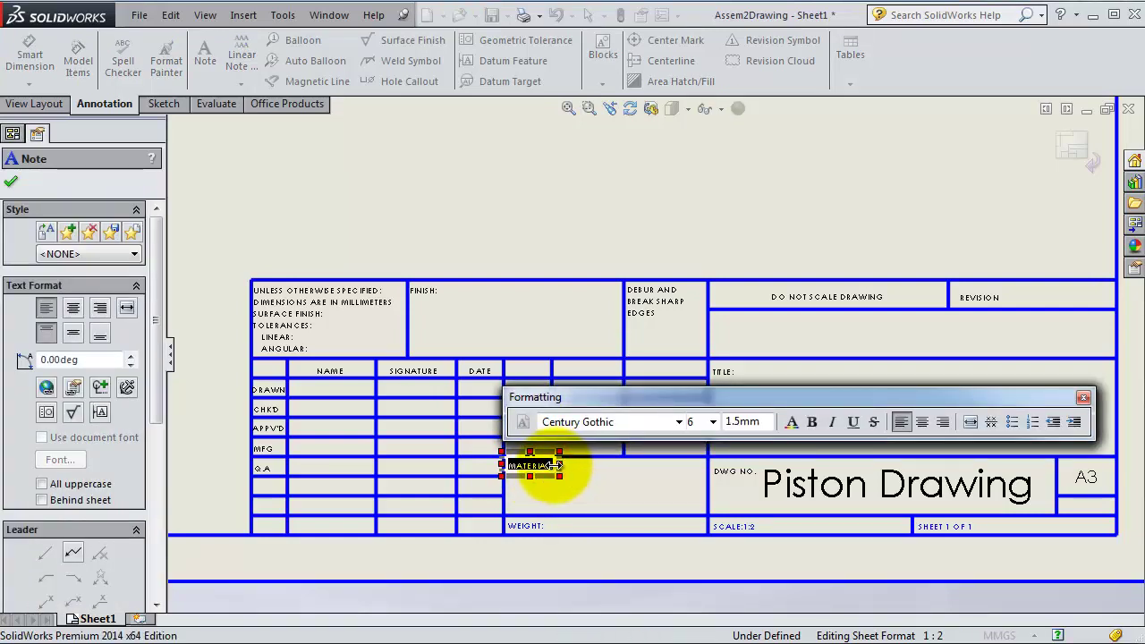
Widen the MATERIAL note box, enter 'Steel' and set it to 24-point
left_click_drag(556, 474, 659, 510)
left_click(576, 486)
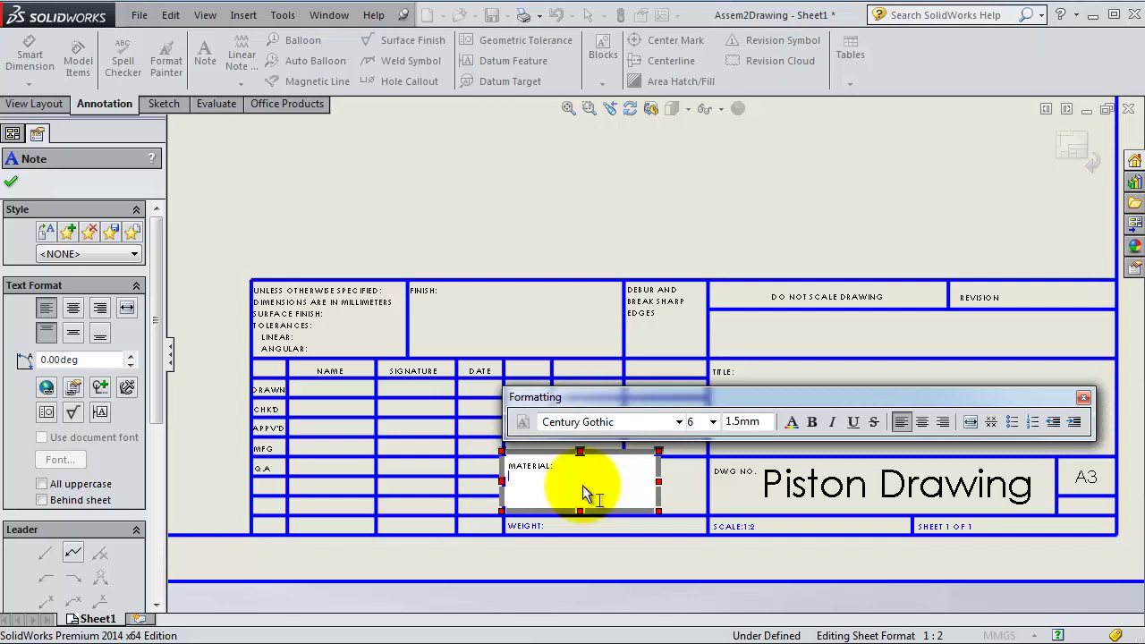
type("Steel")
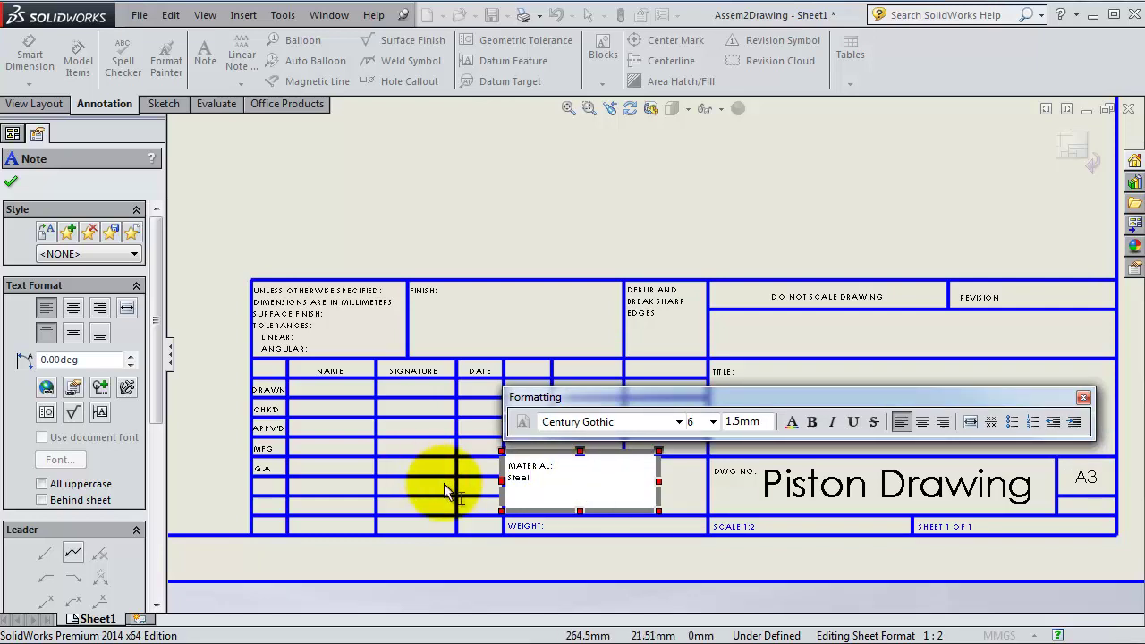
double_click(508, 479)
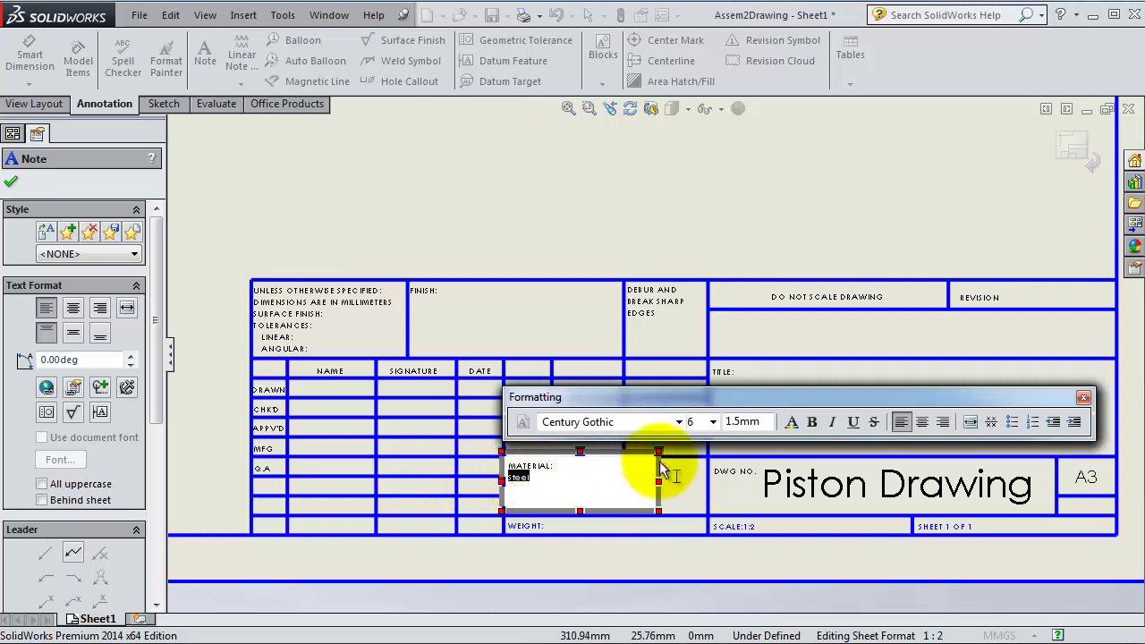
left_click(712, 423)
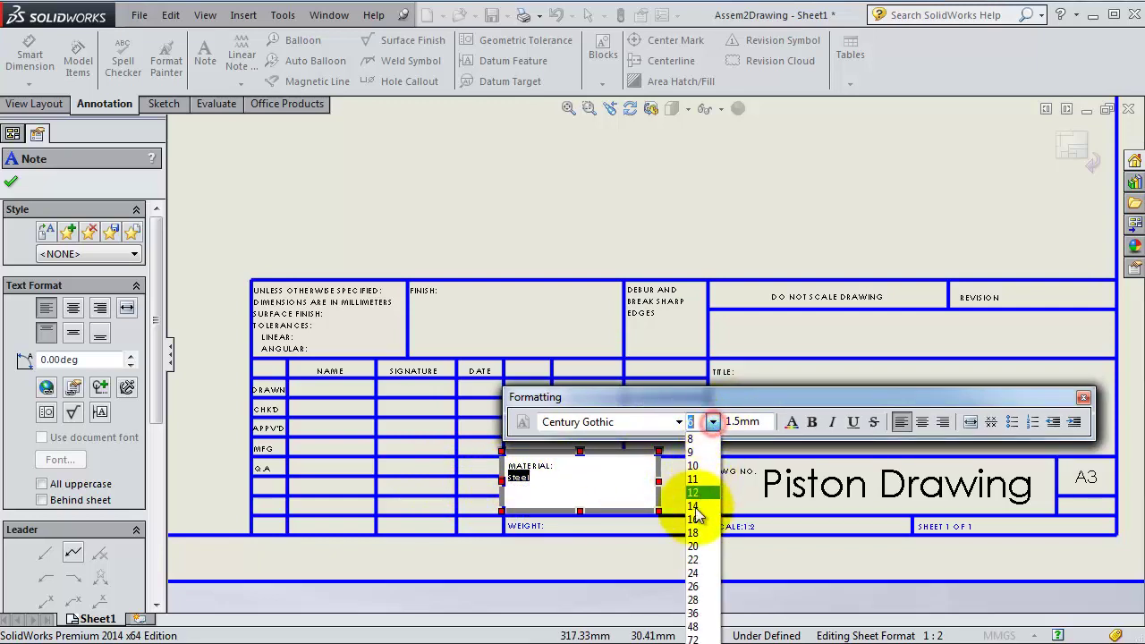
left_click(694, 574)
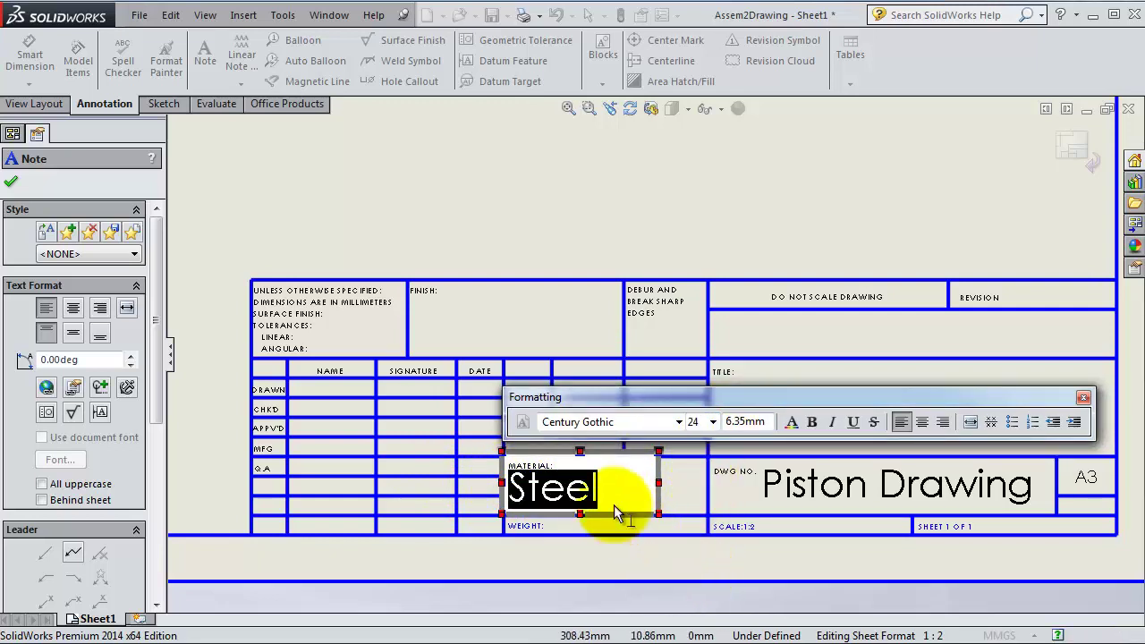
Close the Steel note and clear the Sheet Format1 selection
left_click(483, 398)
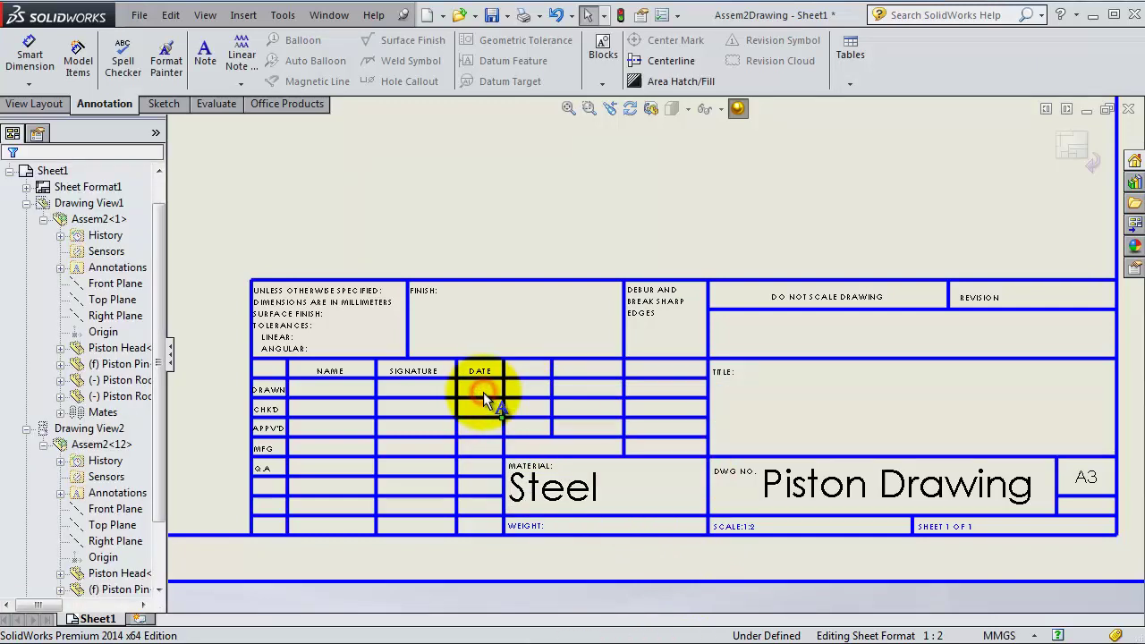
left_click(404, 388)
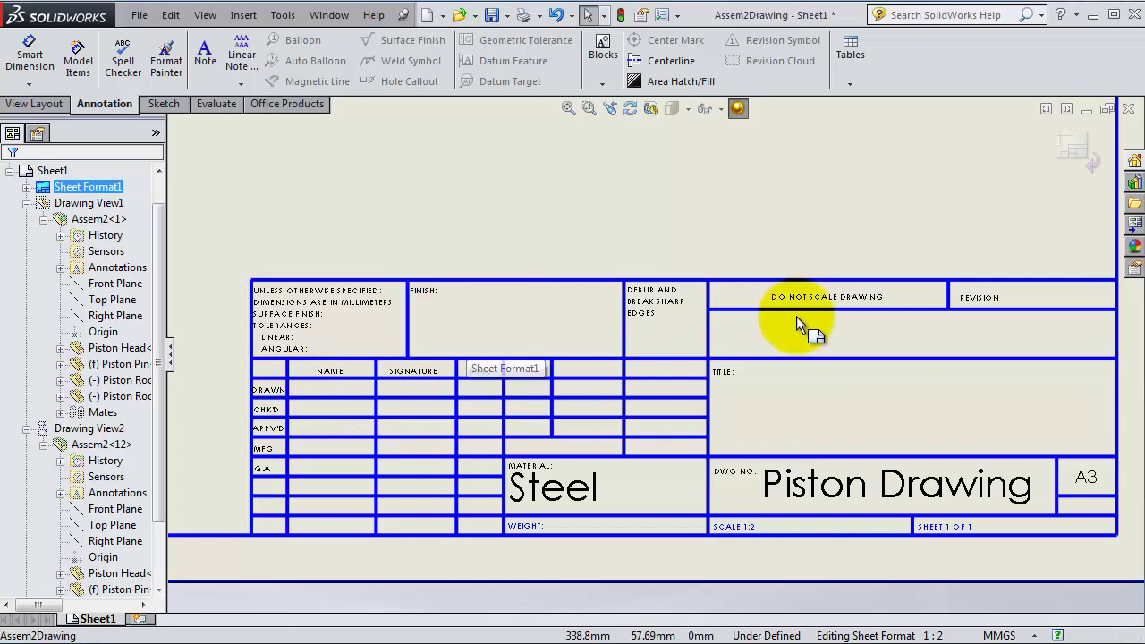
left_click(816, 408)
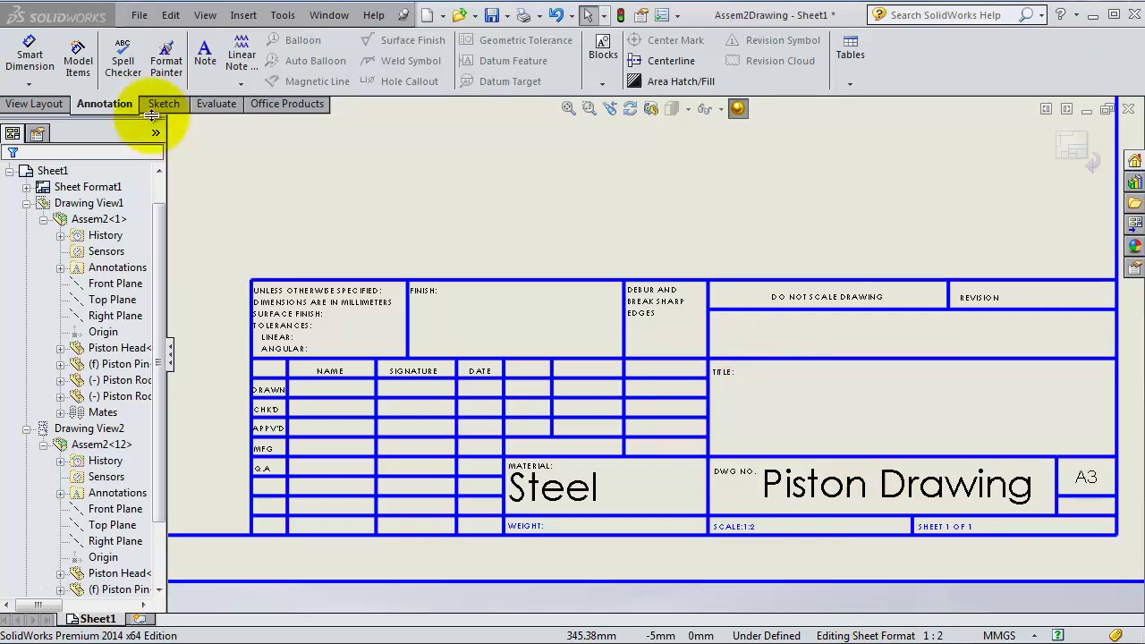
Place a note reading 'Our Engine Piston View' in the TITLE cell
left_click(205, 55)
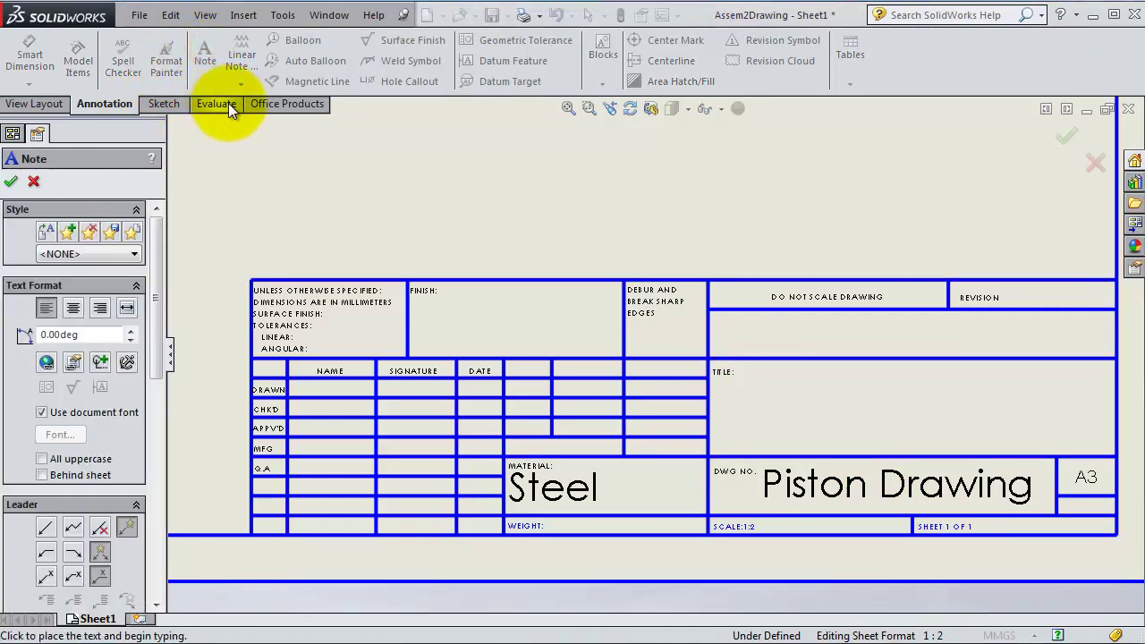
left_click(784, 407)
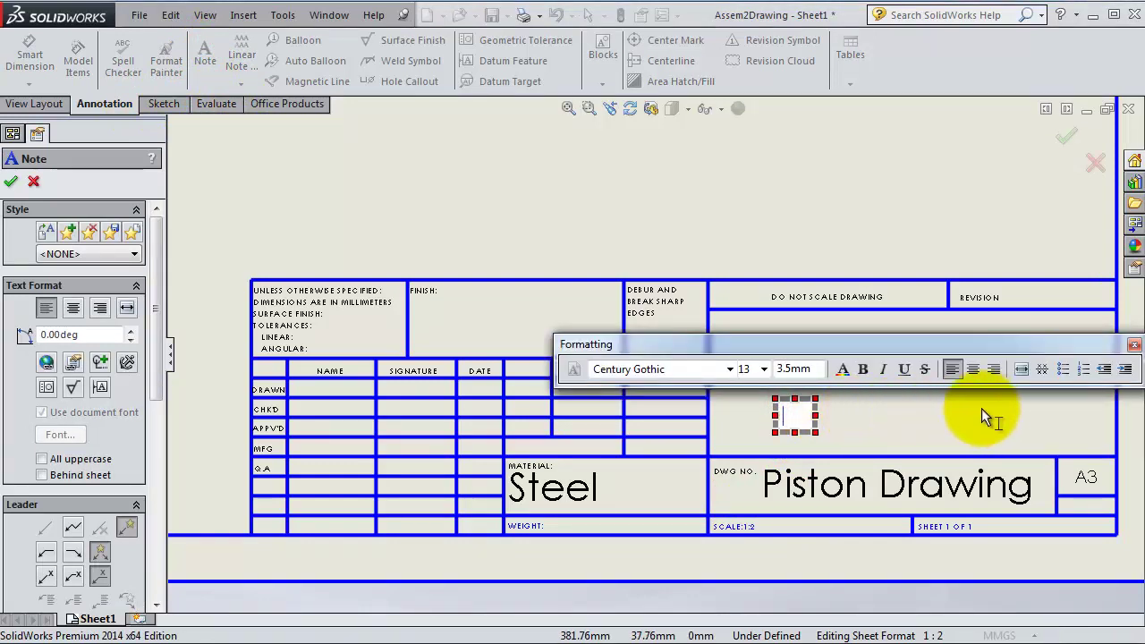
left_click_drag(885, 345, 877, 254)
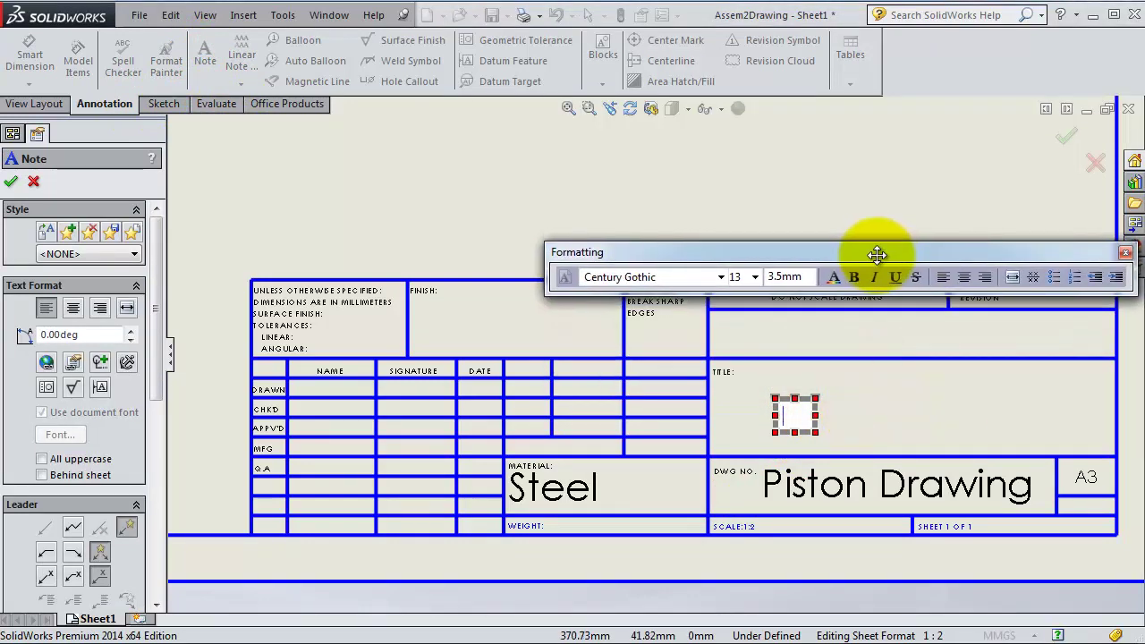
left_click(800, 420)
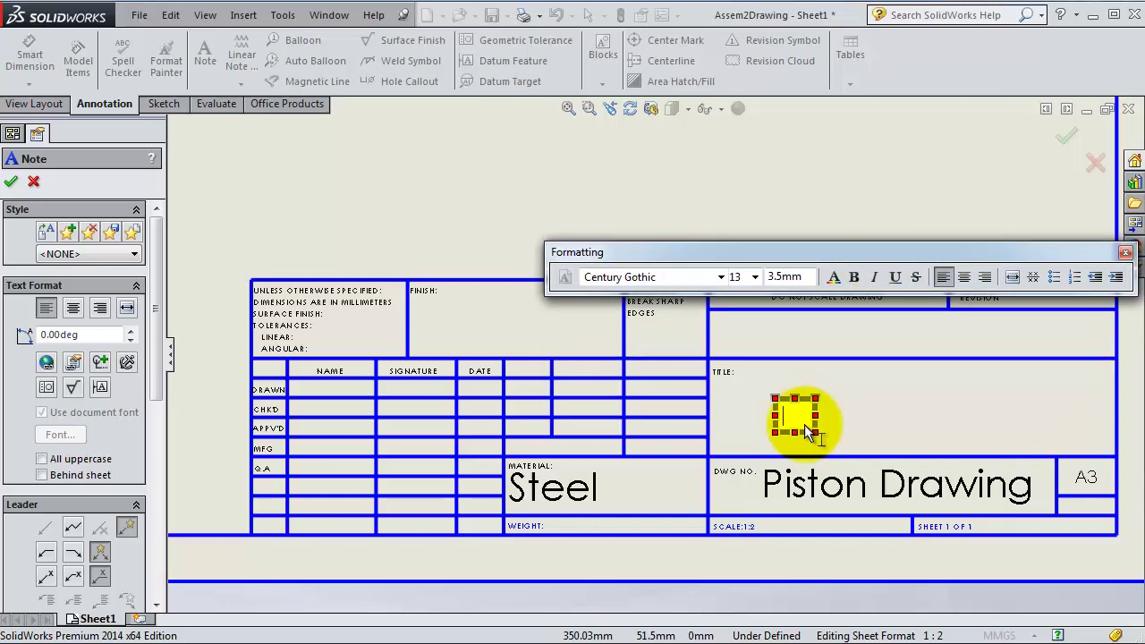
type("Our")
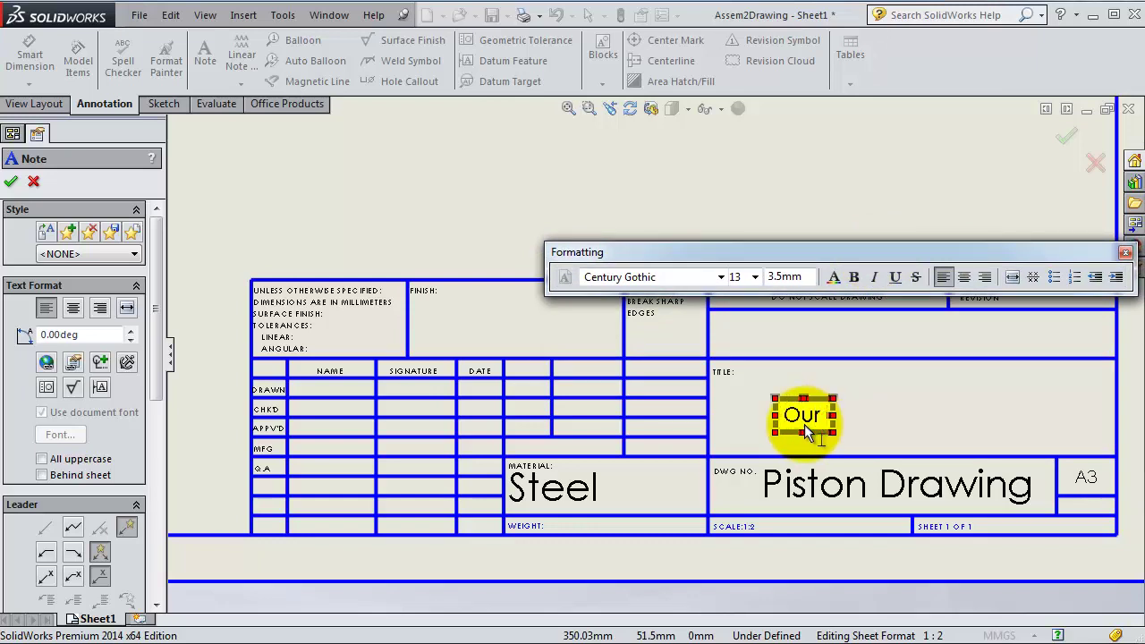
type(" Engine")
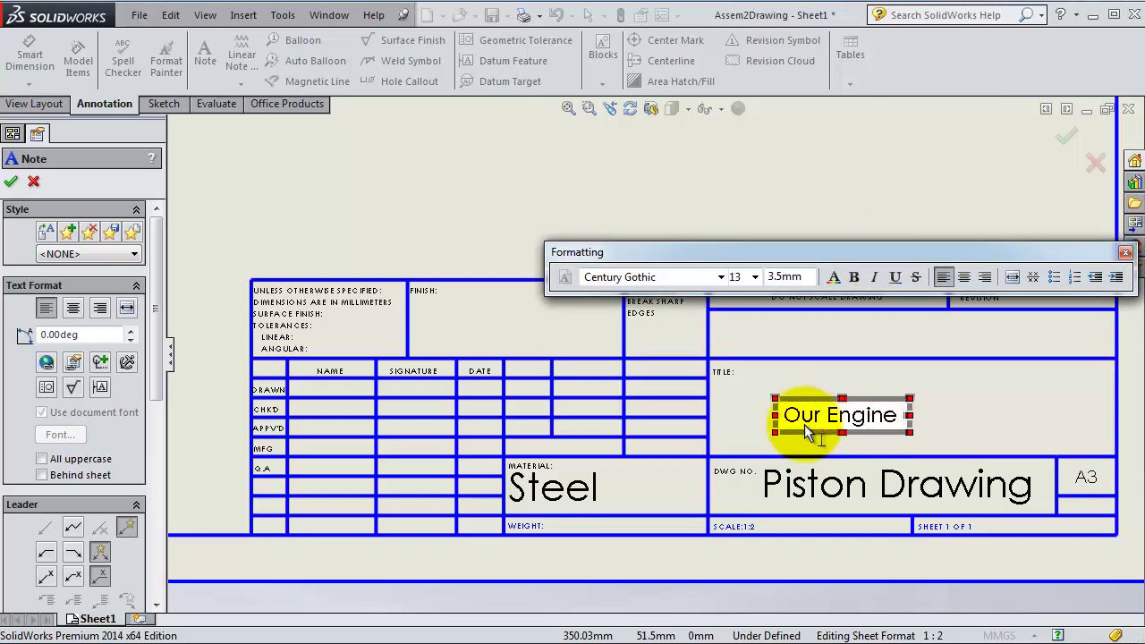
type(" Piston")
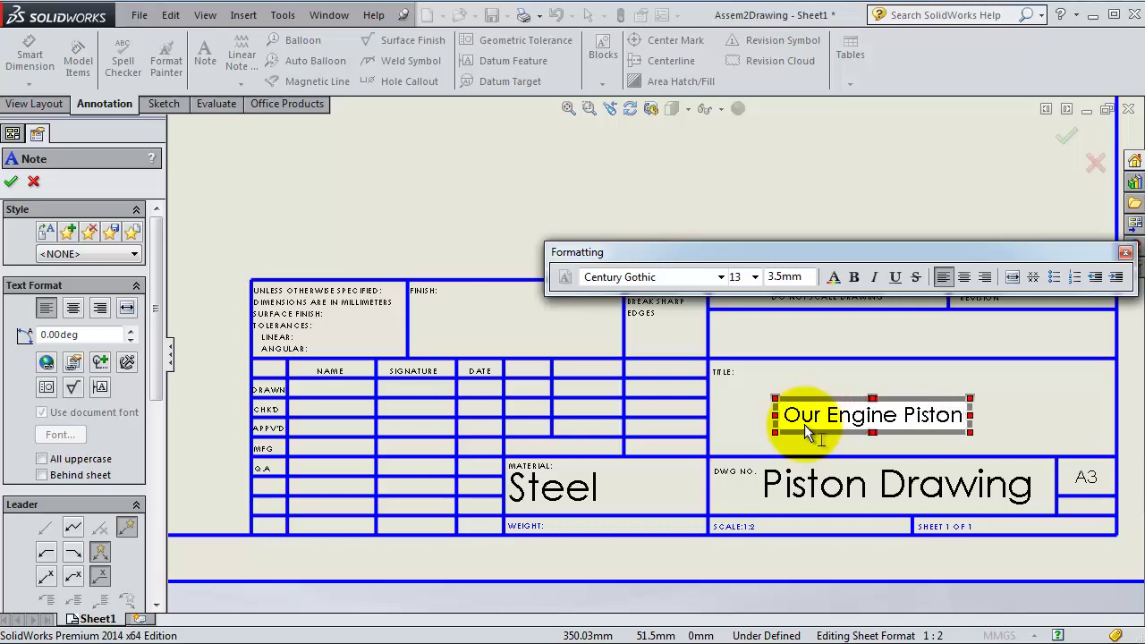
type(" View")
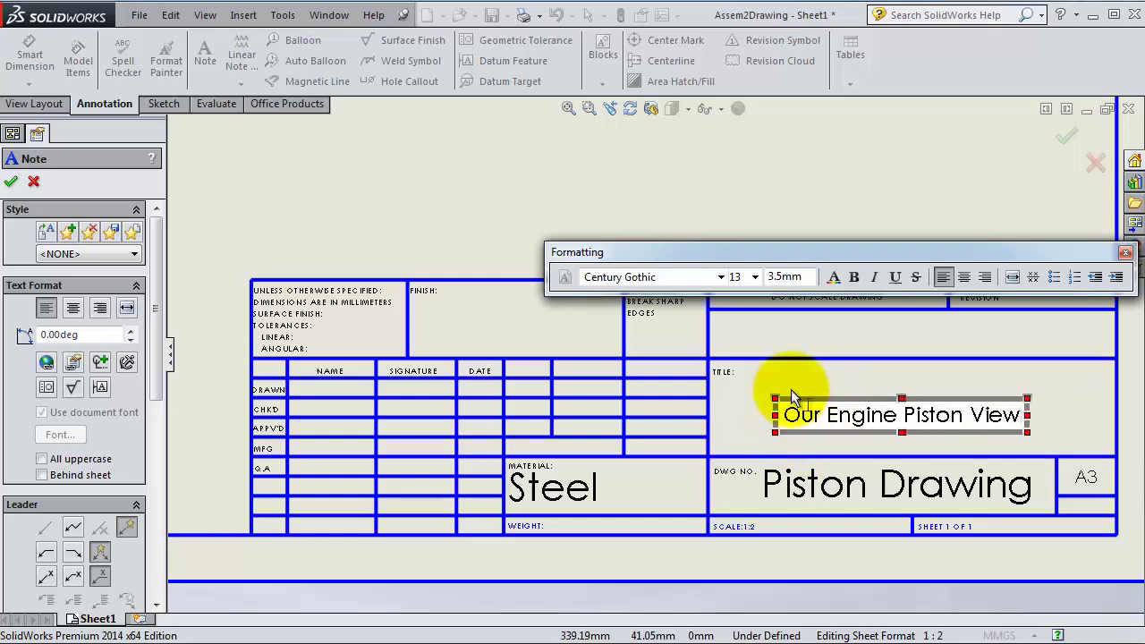
left_click(784, 385)
key("Escape")
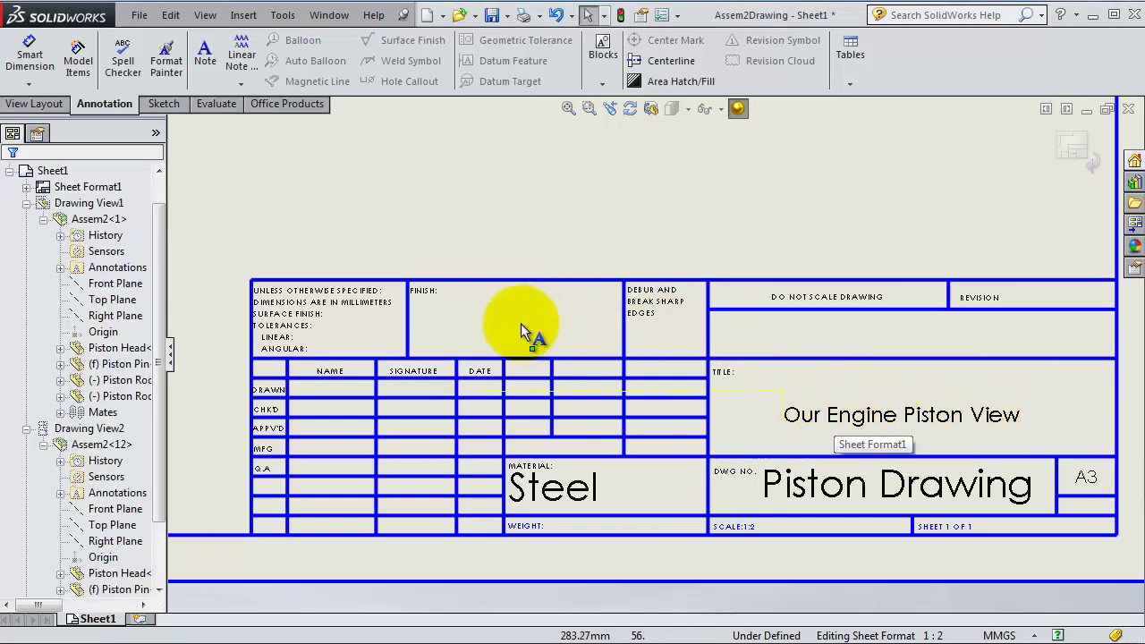
Place a note reading '2001-2014' in the FINISH cell, correcting a typo, then select it
left_click(205, 54)
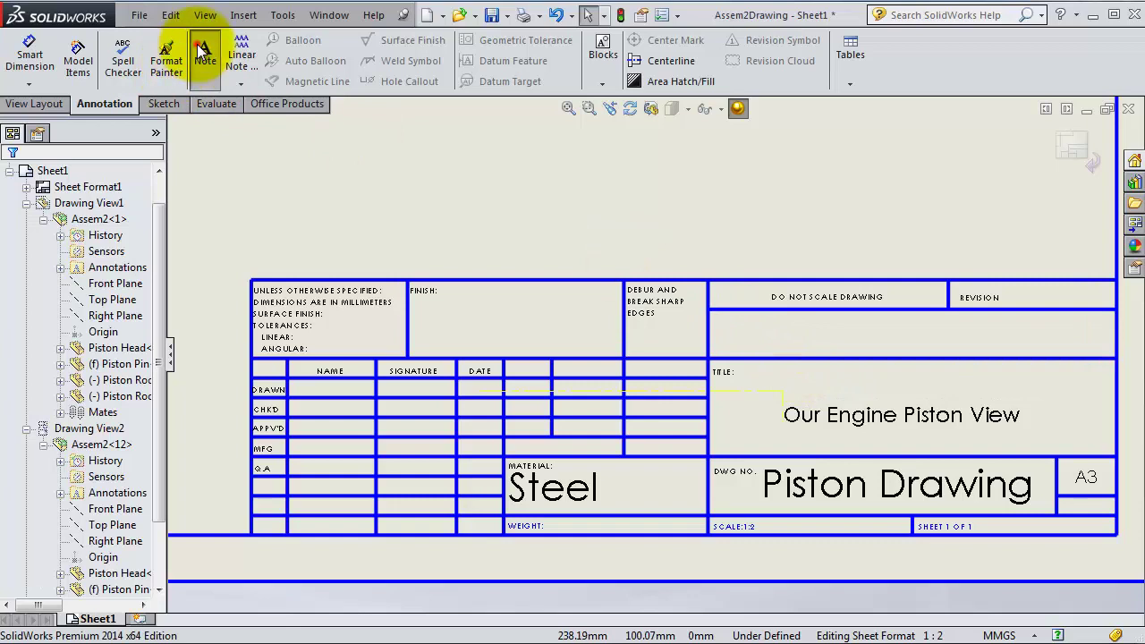
left_click(476, 324)
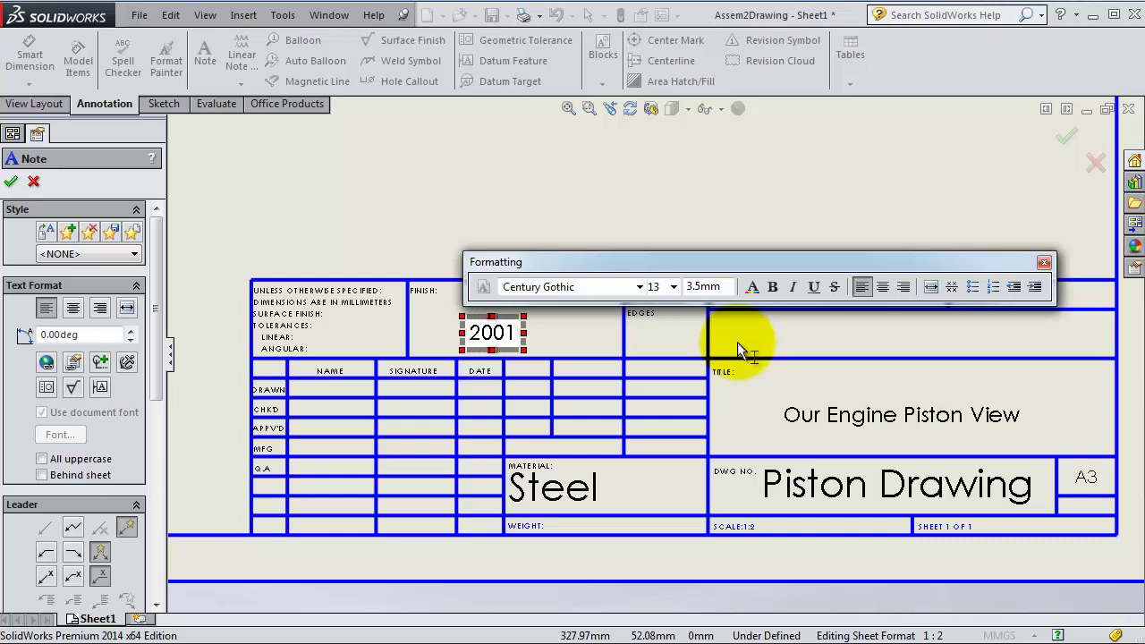
type("2001")
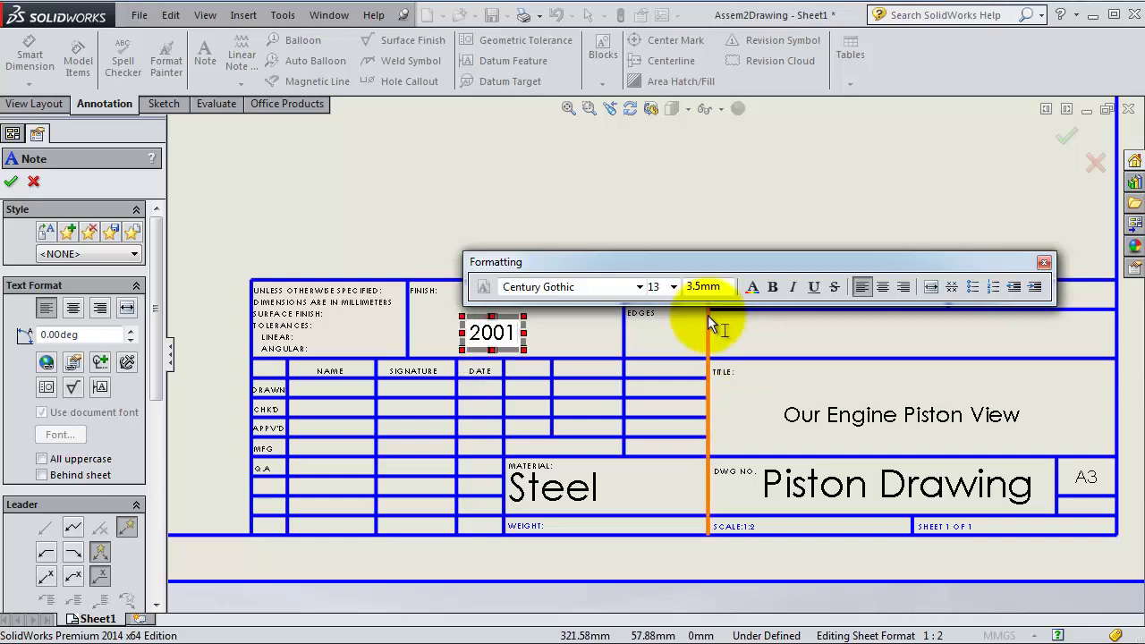
type("-204")
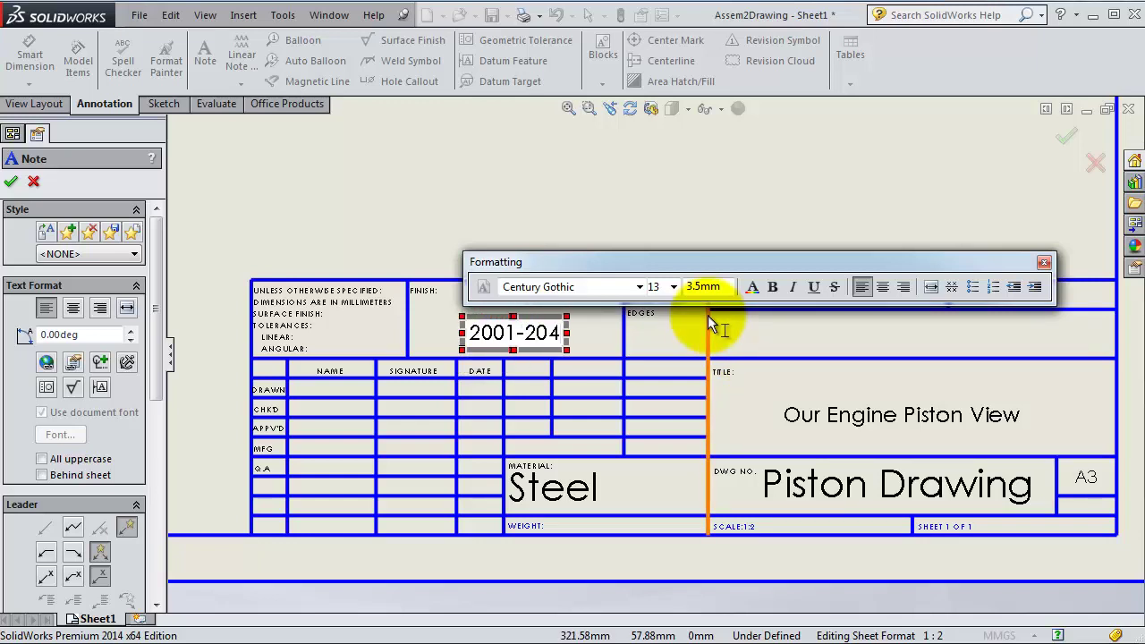
key("BackSpace")
type("14")
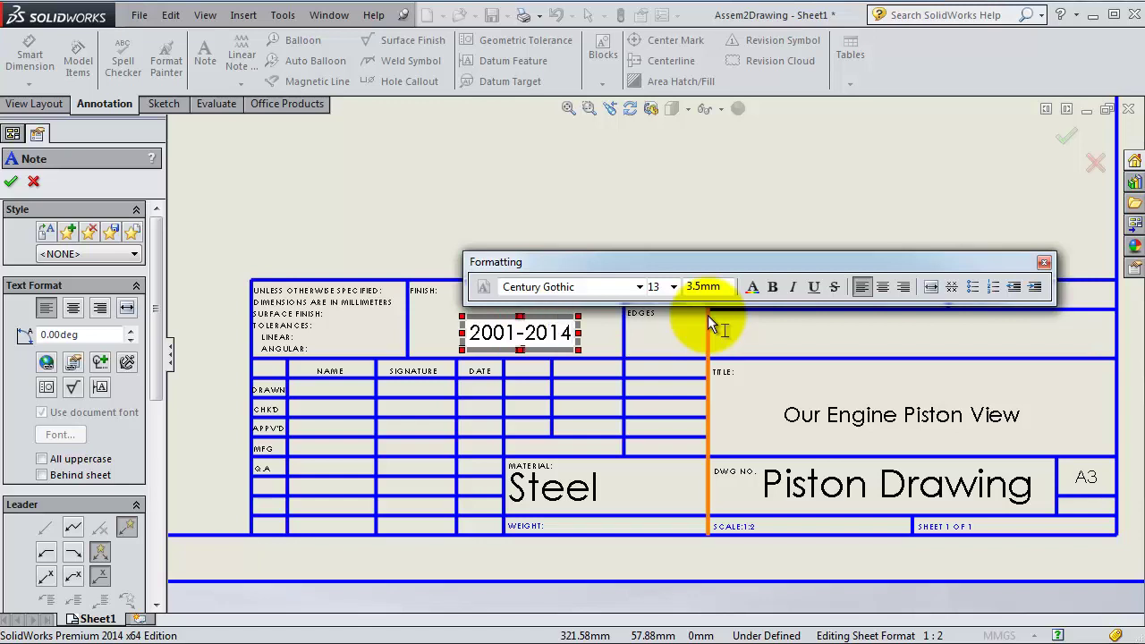
key("Return")
key("BackSpace")
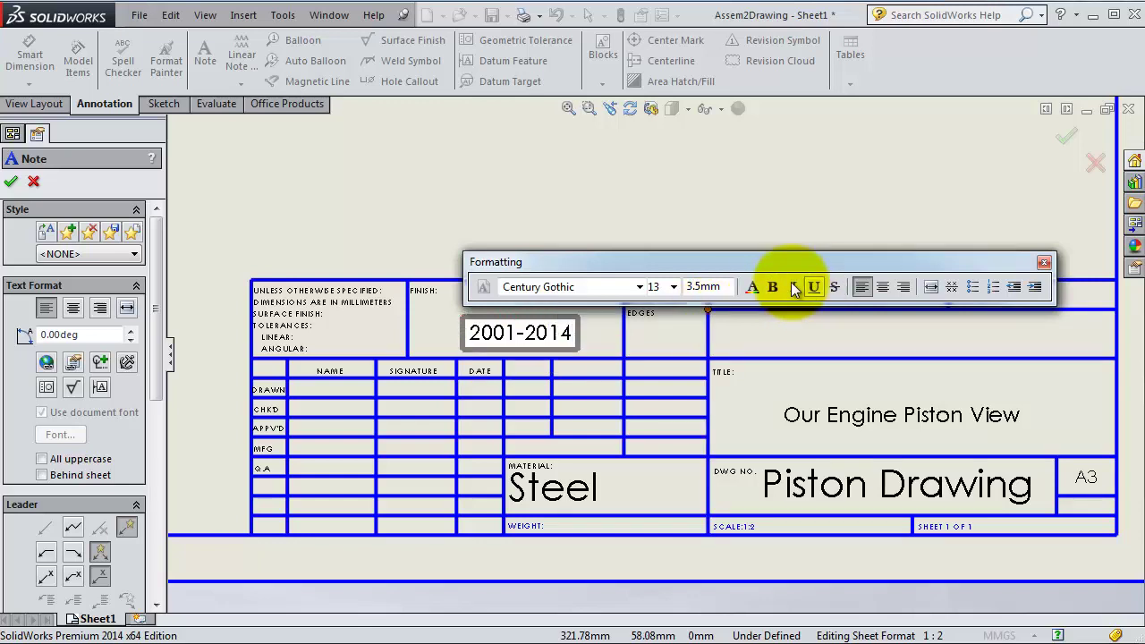
left_click(651, 195)
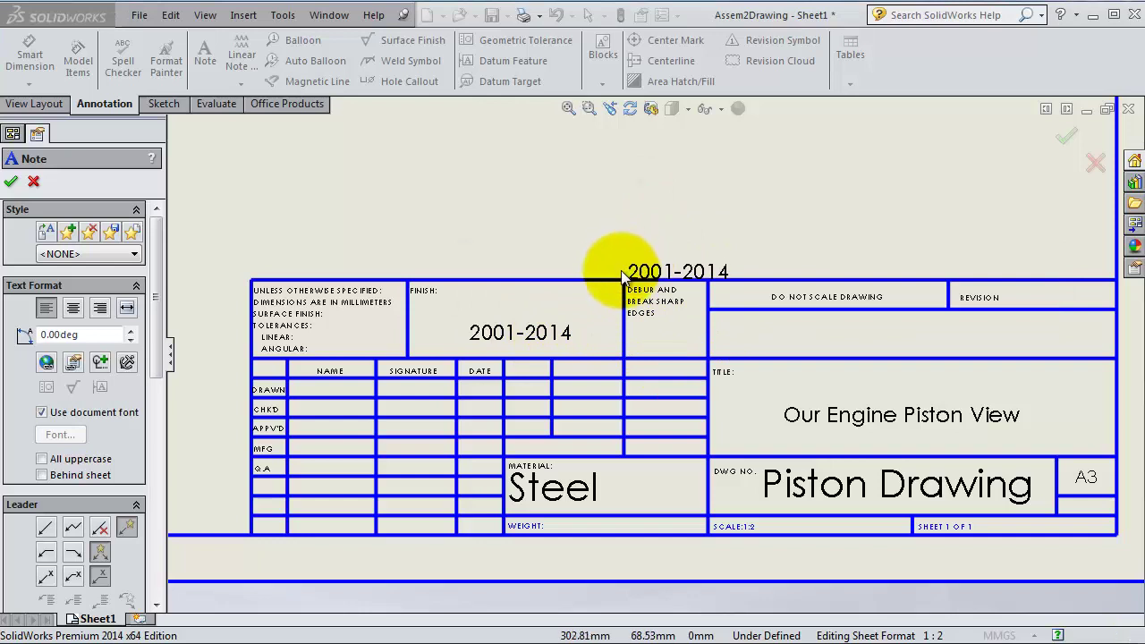
key("Escape")
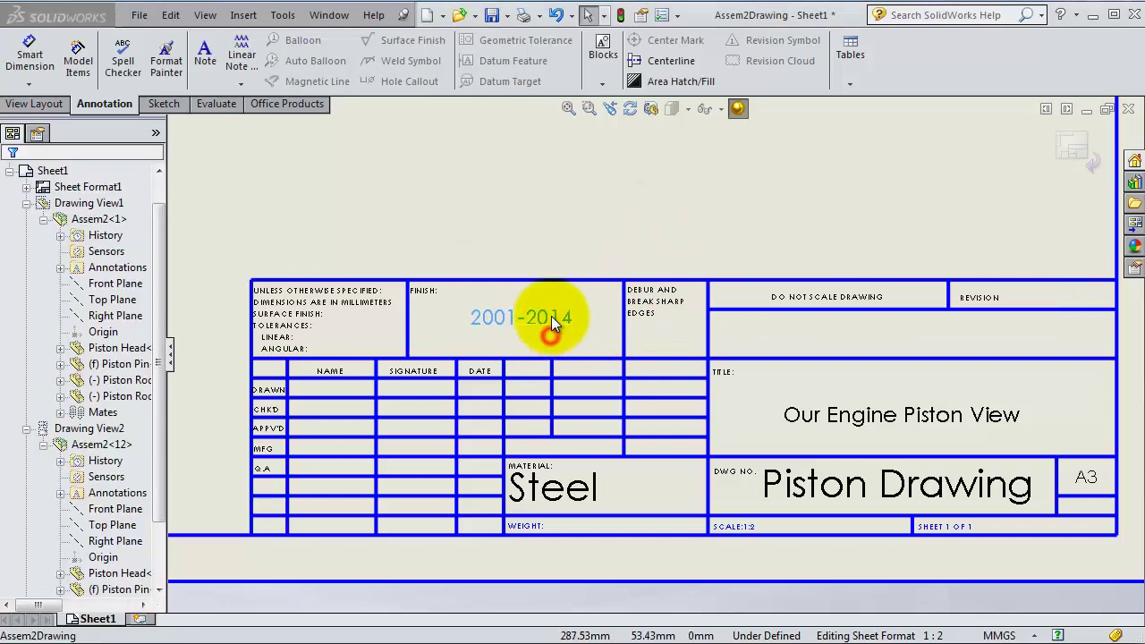
left_click(544, 316)
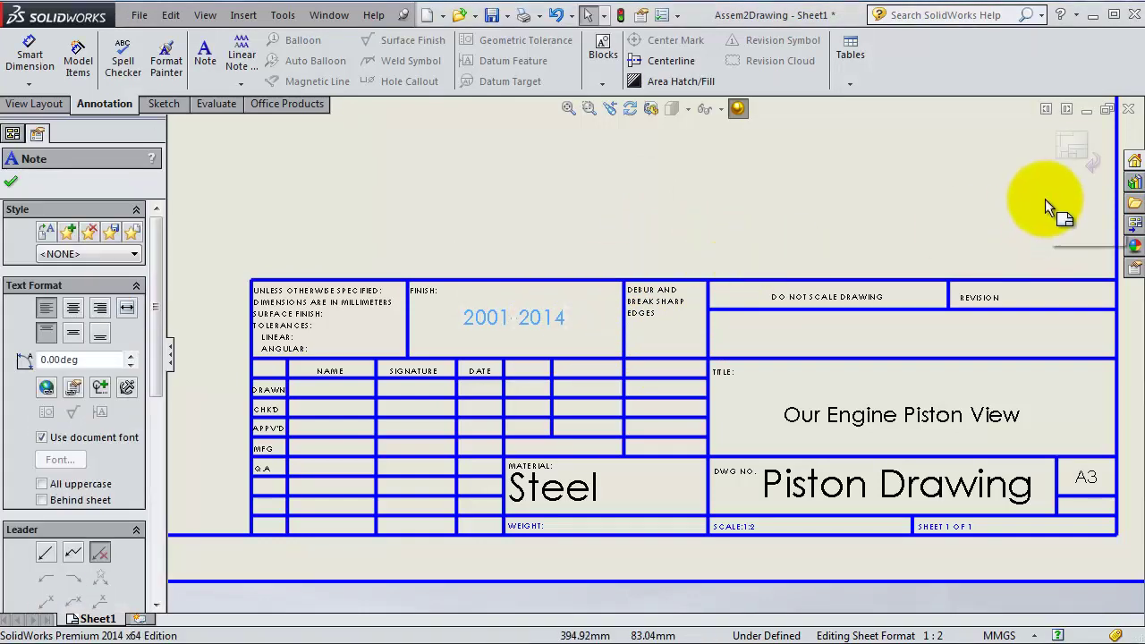
Exit sheet format editing, keeping the filled title block, and return to Sheet1
left_click(1071, 152)
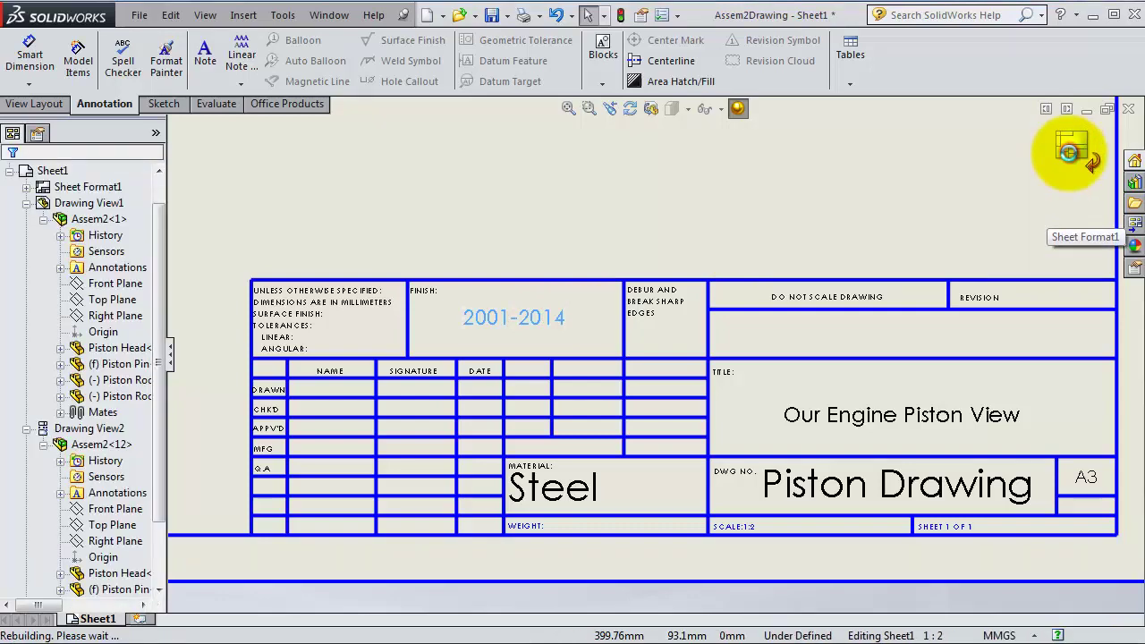